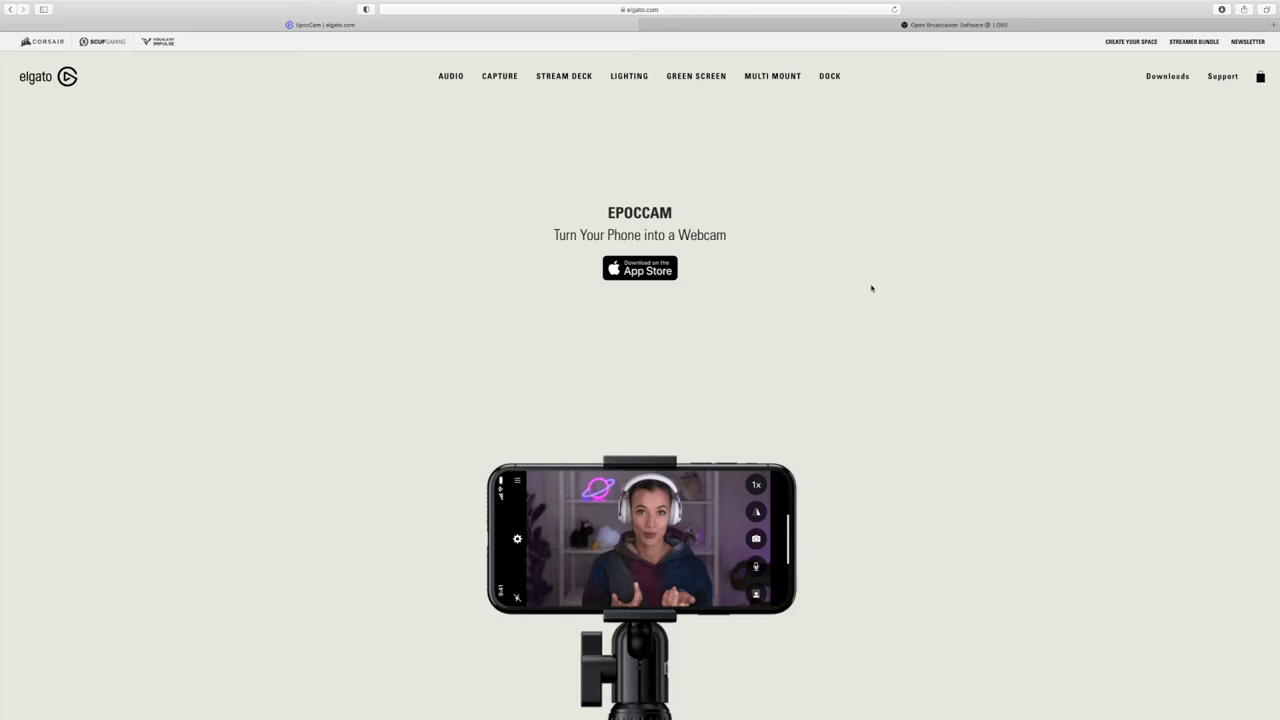
Switch Safari from the EpocCam page to the 'Open Broadcaster Software | OBS' tab.
left_click(977, 24)
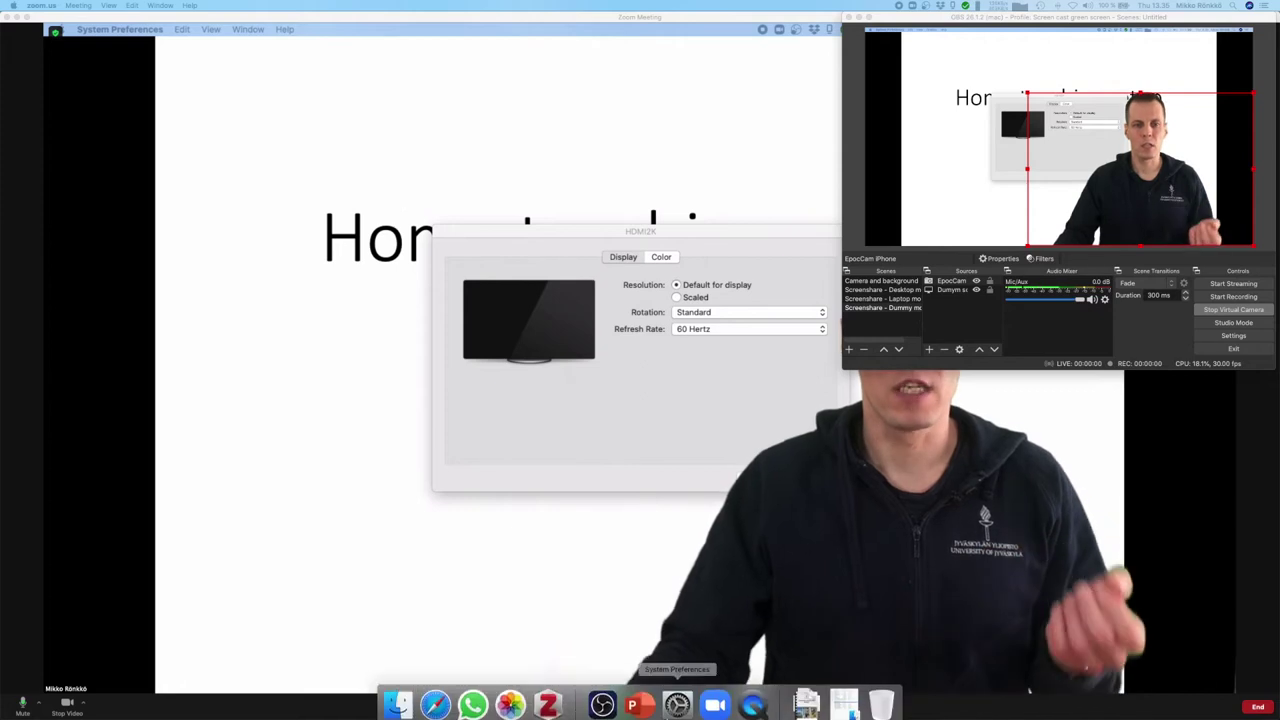
Bring up System Preferences' Displays windows showing the three-display arrangement.
left_click(677, 697)
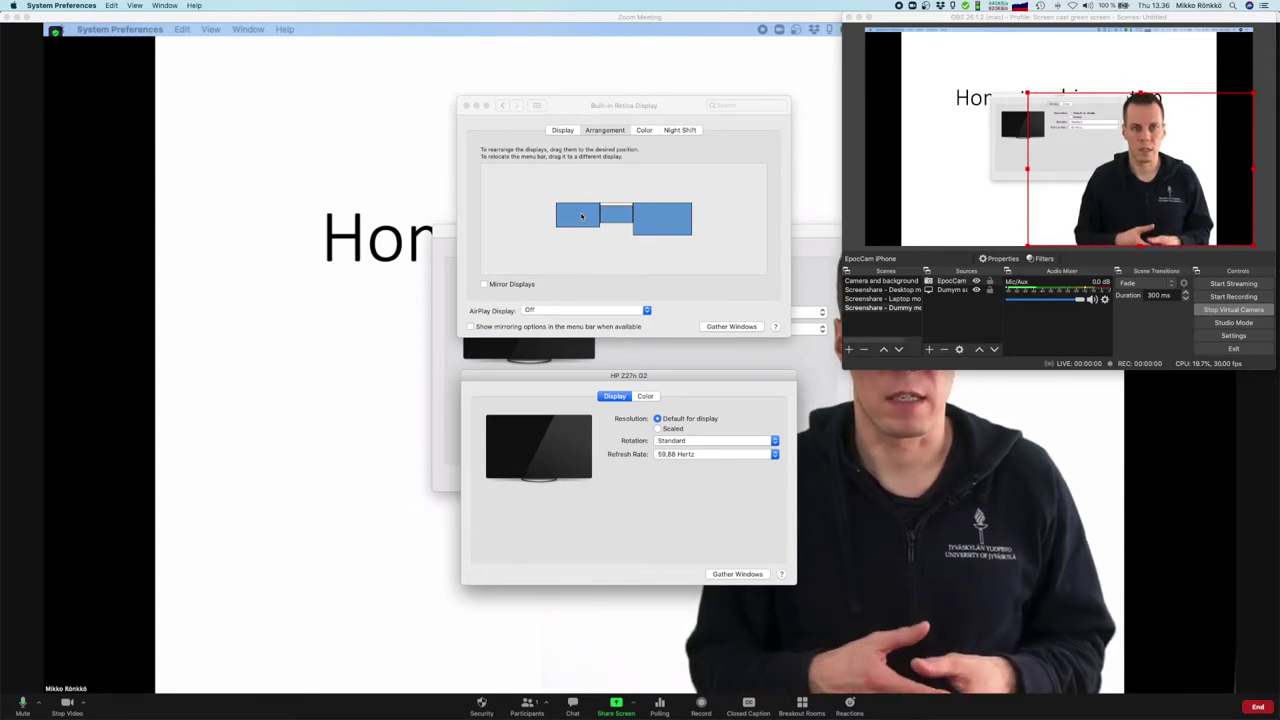
Identify the left and right displays in the arrangement, then make OBS's Camera and background scene live.
left_click(663, 222)
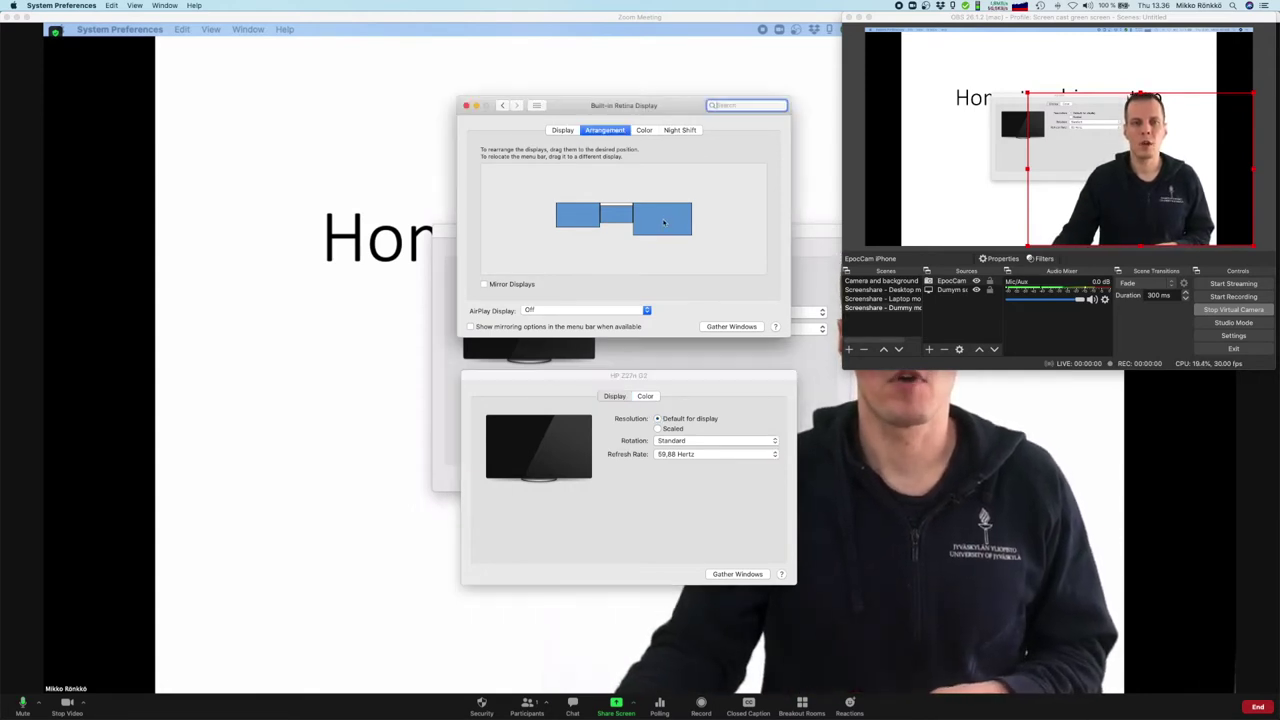
left_click(660, 220)
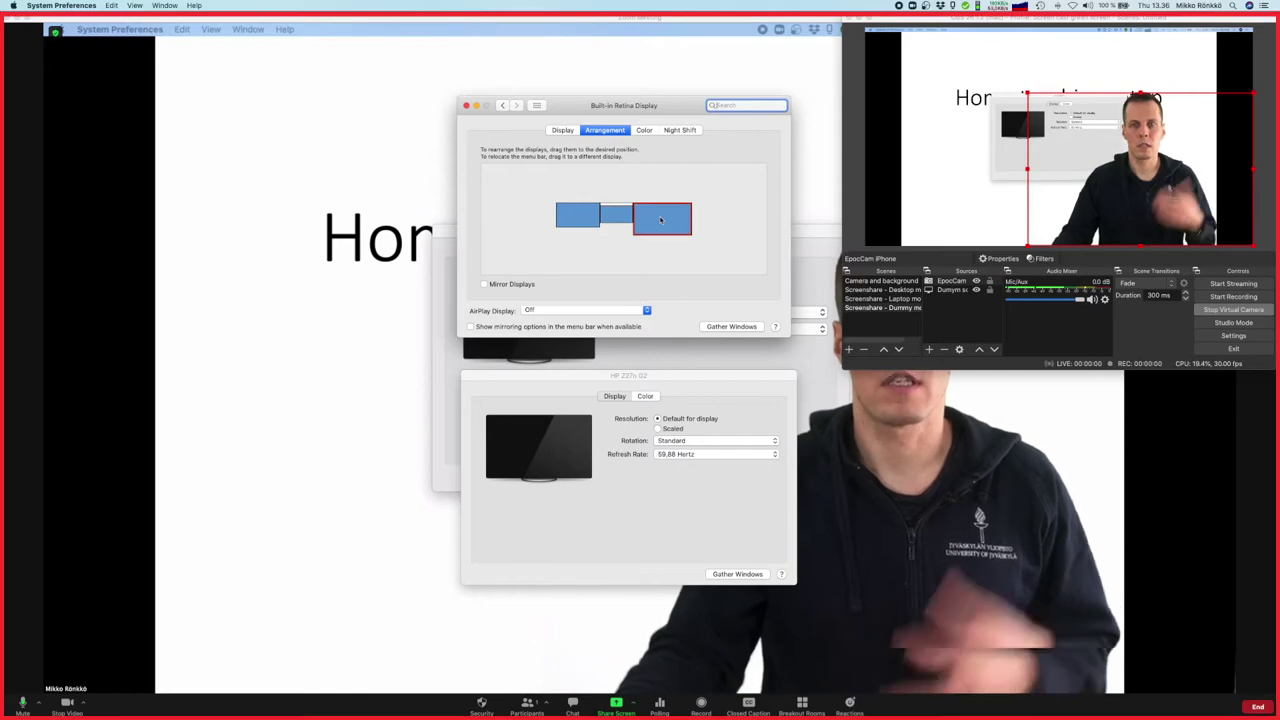
left_click(585, 219)
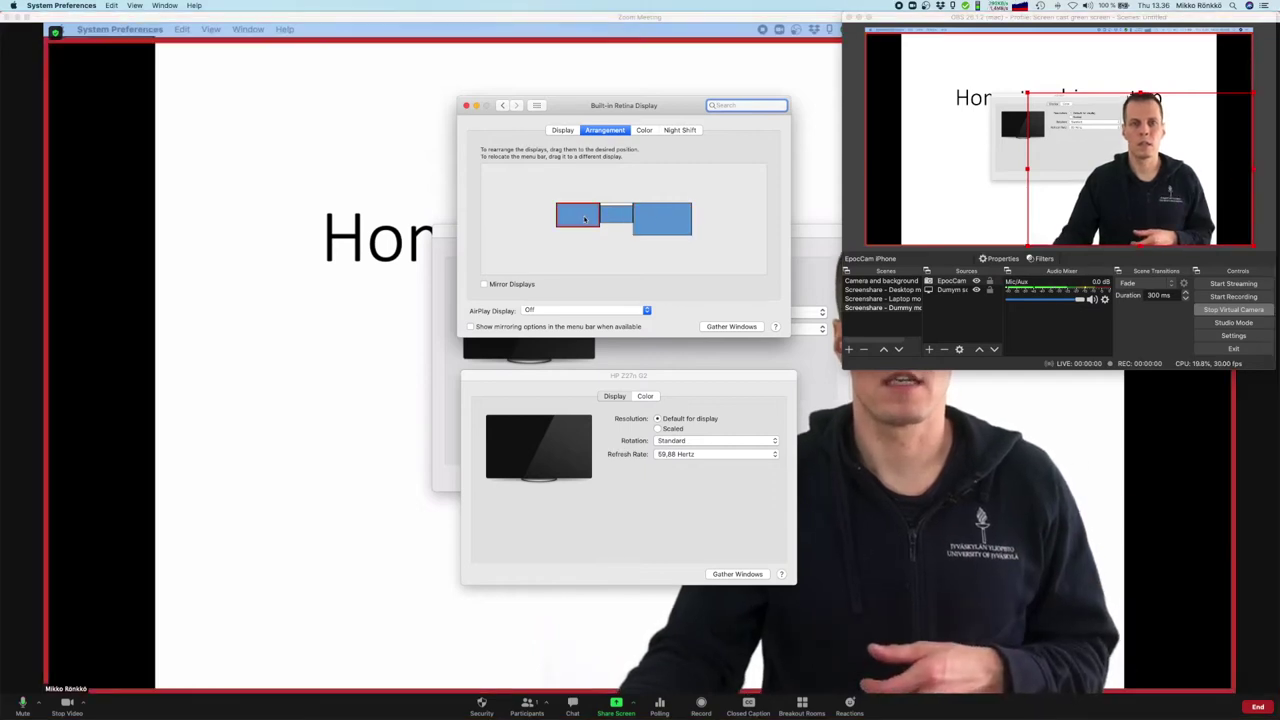
left_click(660, 222)
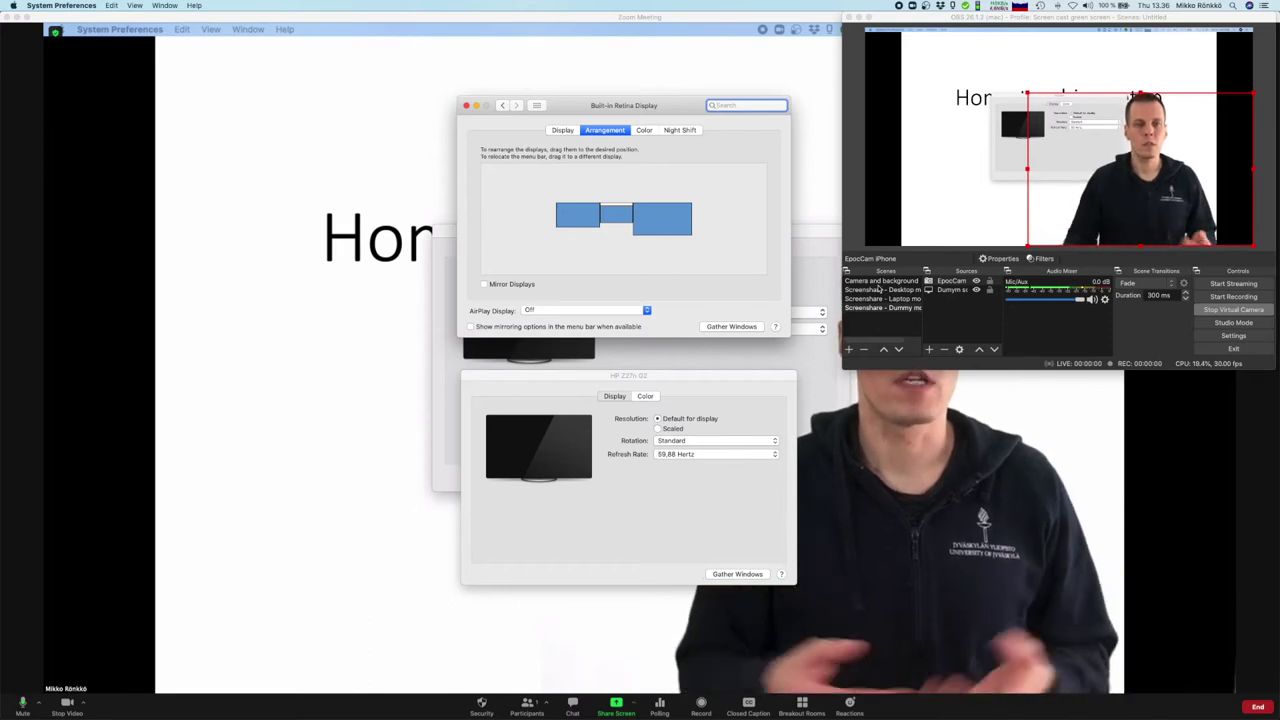
left_click(879, 284)
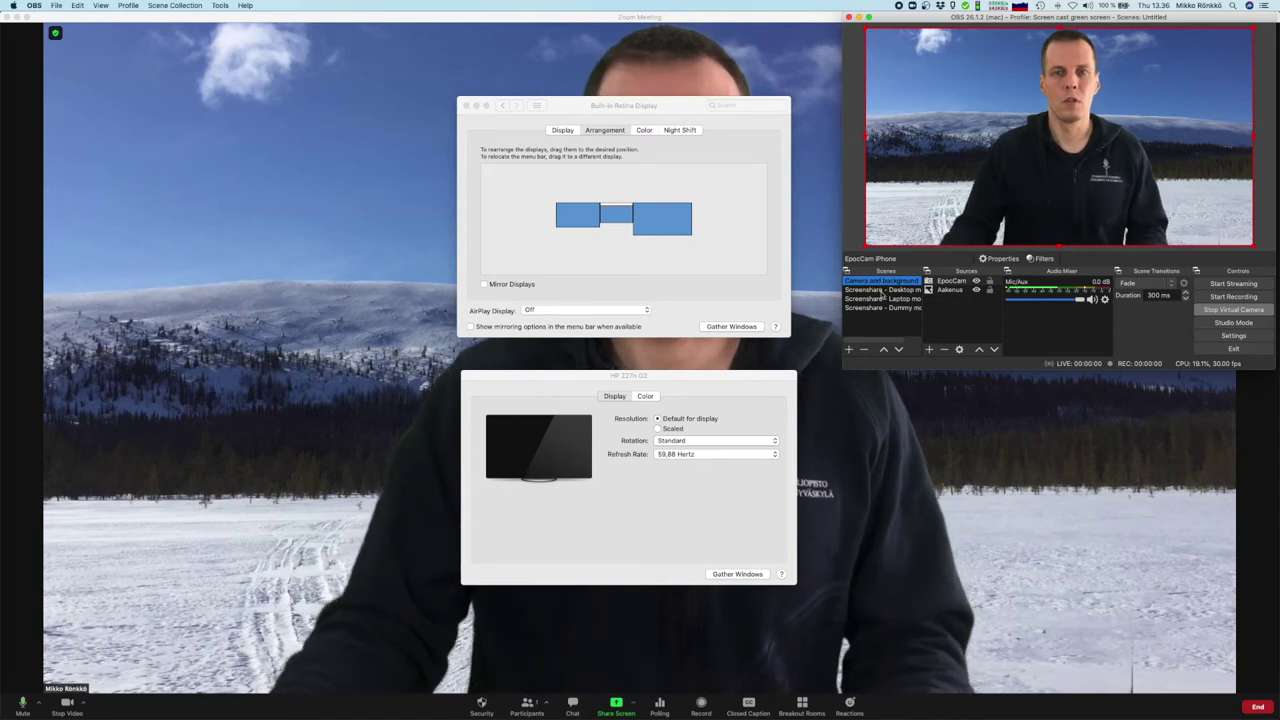
Inspect the EpocCam iPhone and Aakenus sources of the Camera and background scene.
left_click(881, 289)
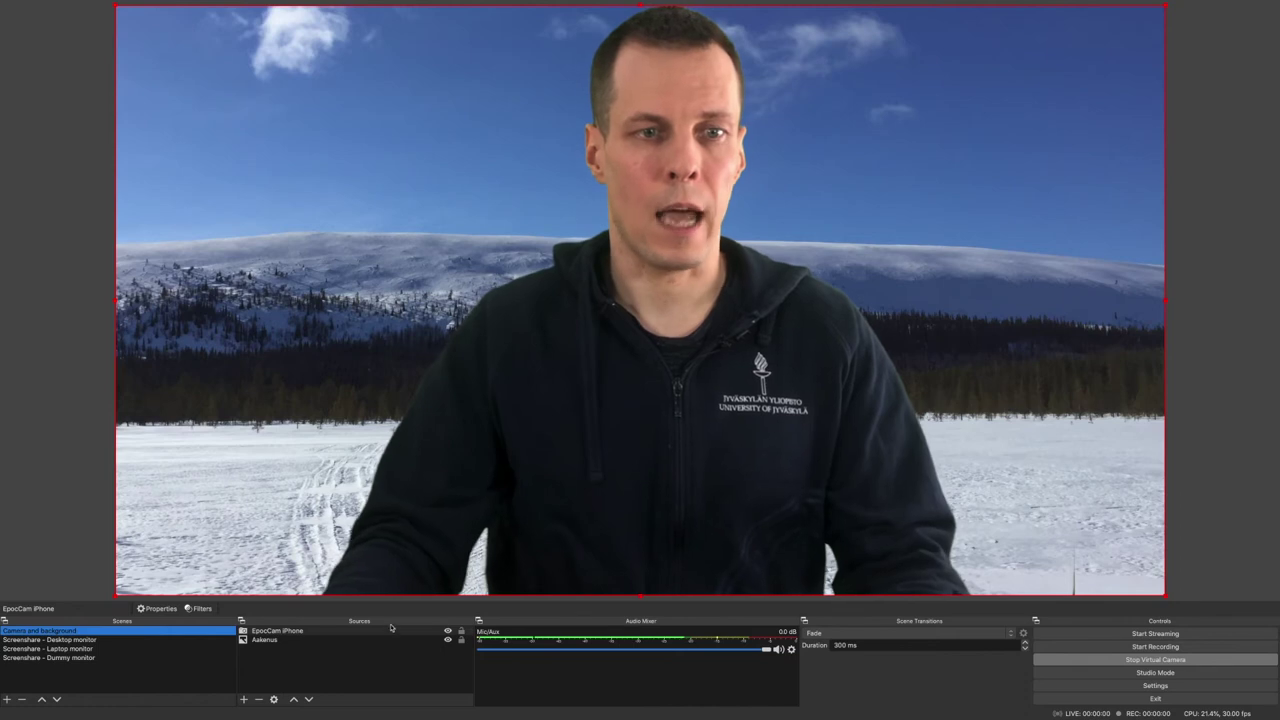
left_click(340, 631)
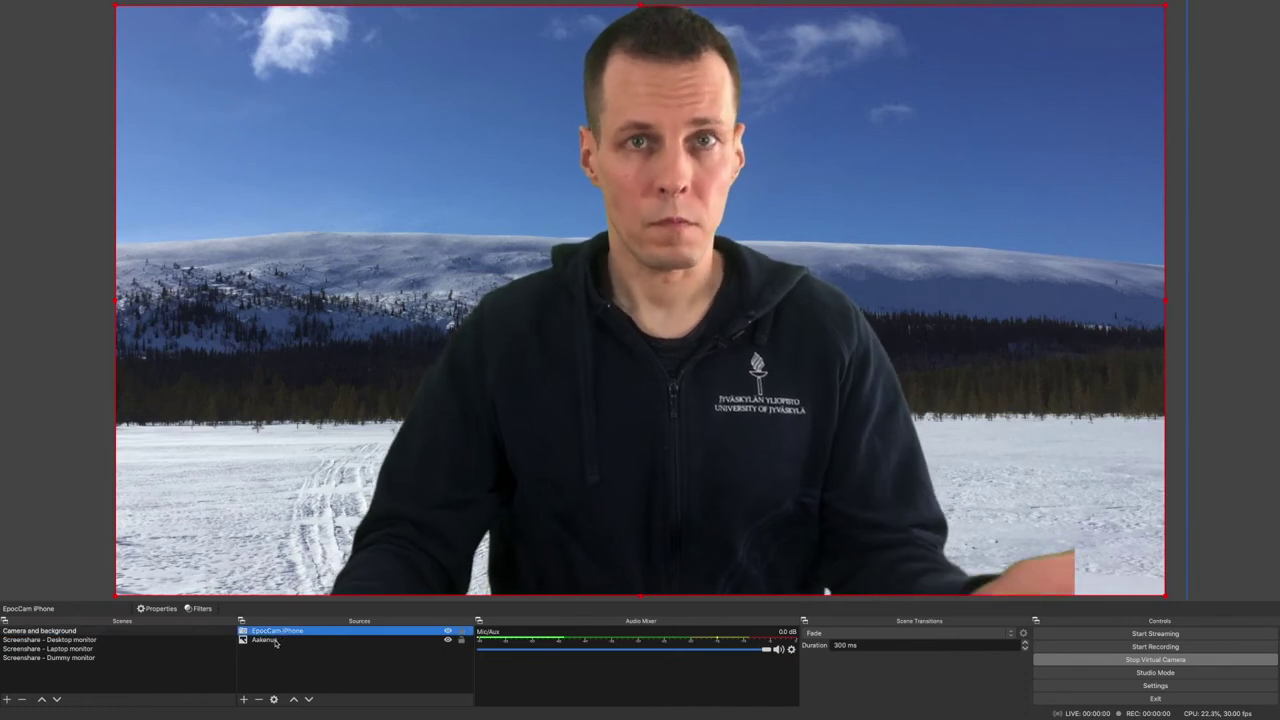
left_click(274, 640)
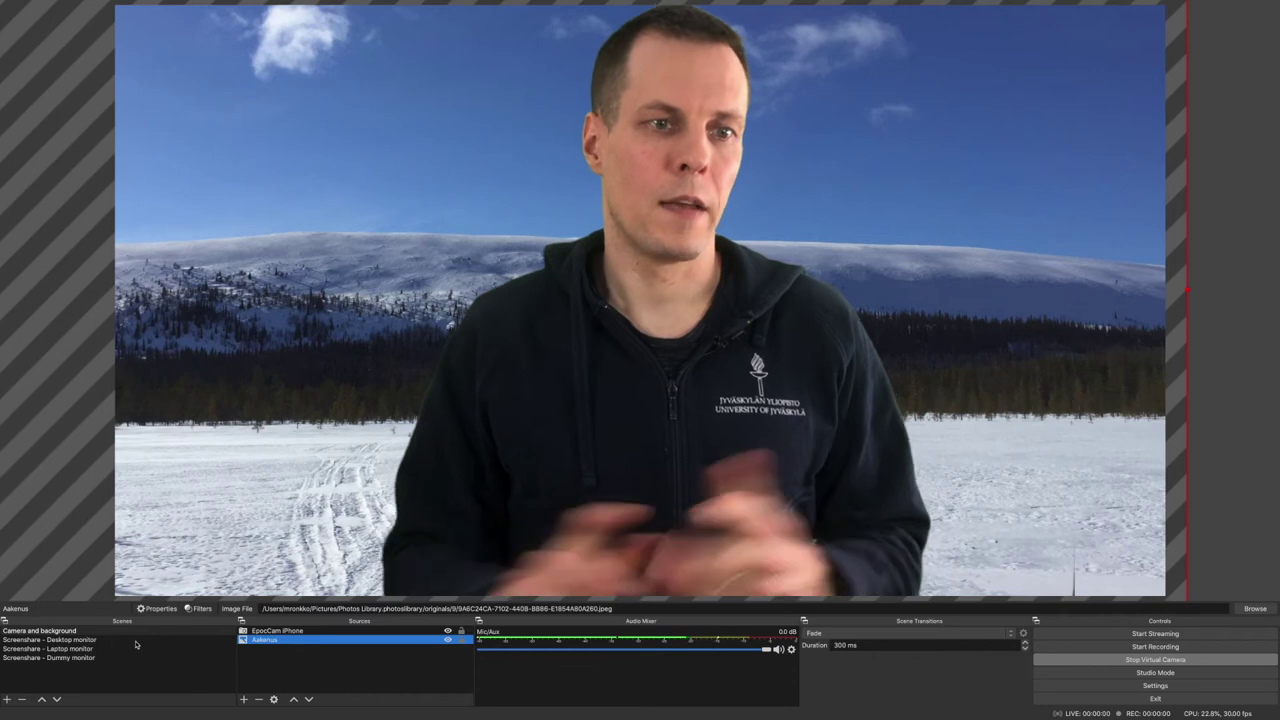
Switch to the Screenshare - Dummy monitor scene, then create a new scene named 'Test scene'.
left_click(89, 658)
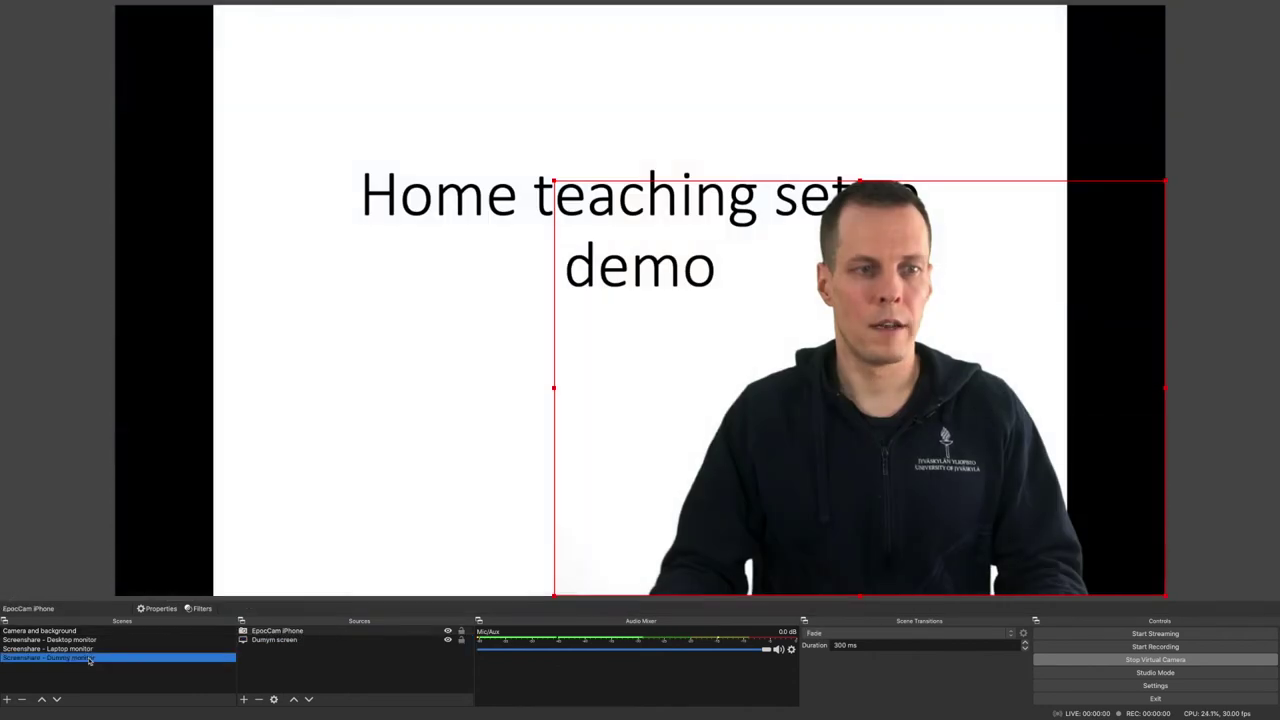
left_click(6, 699)
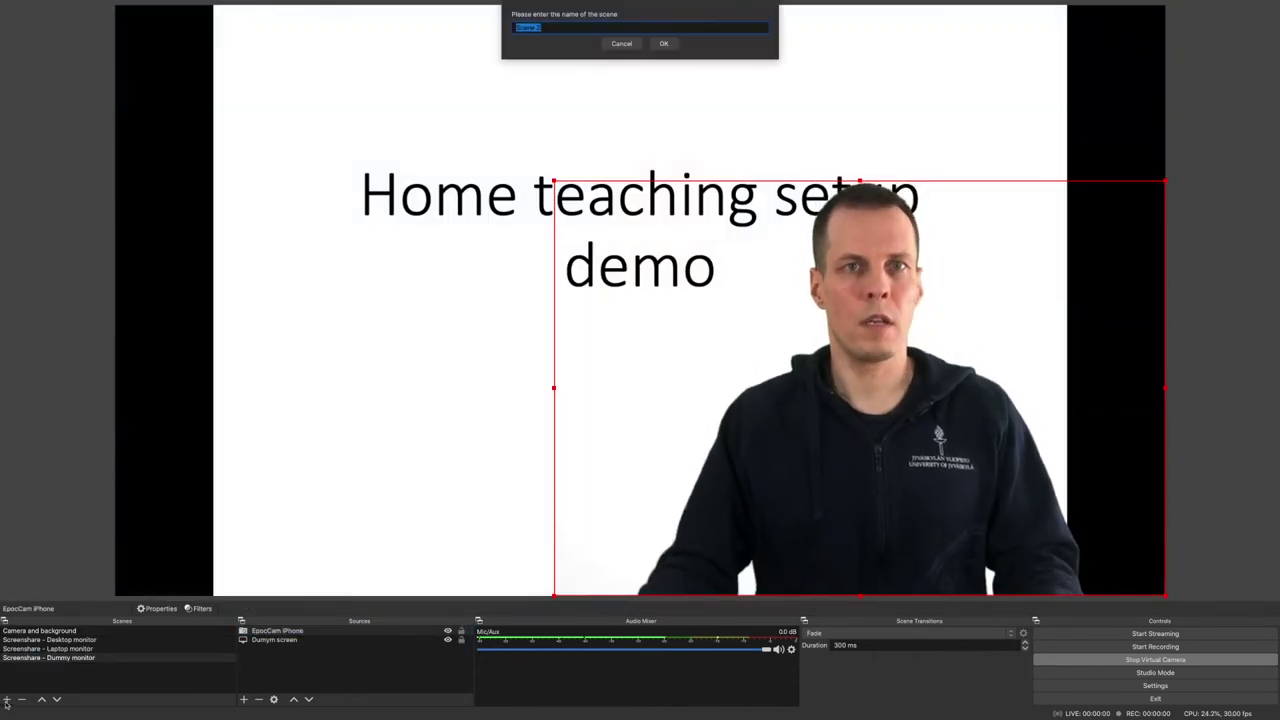
type("Te")
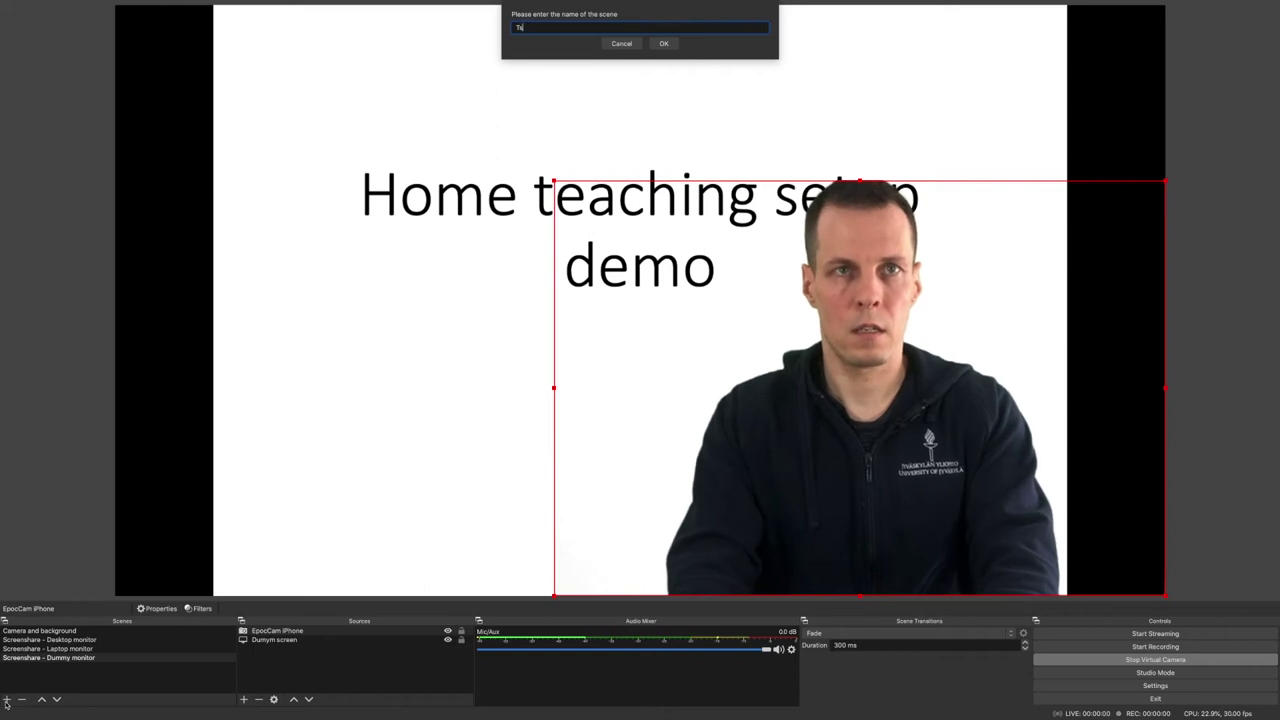
type("st")
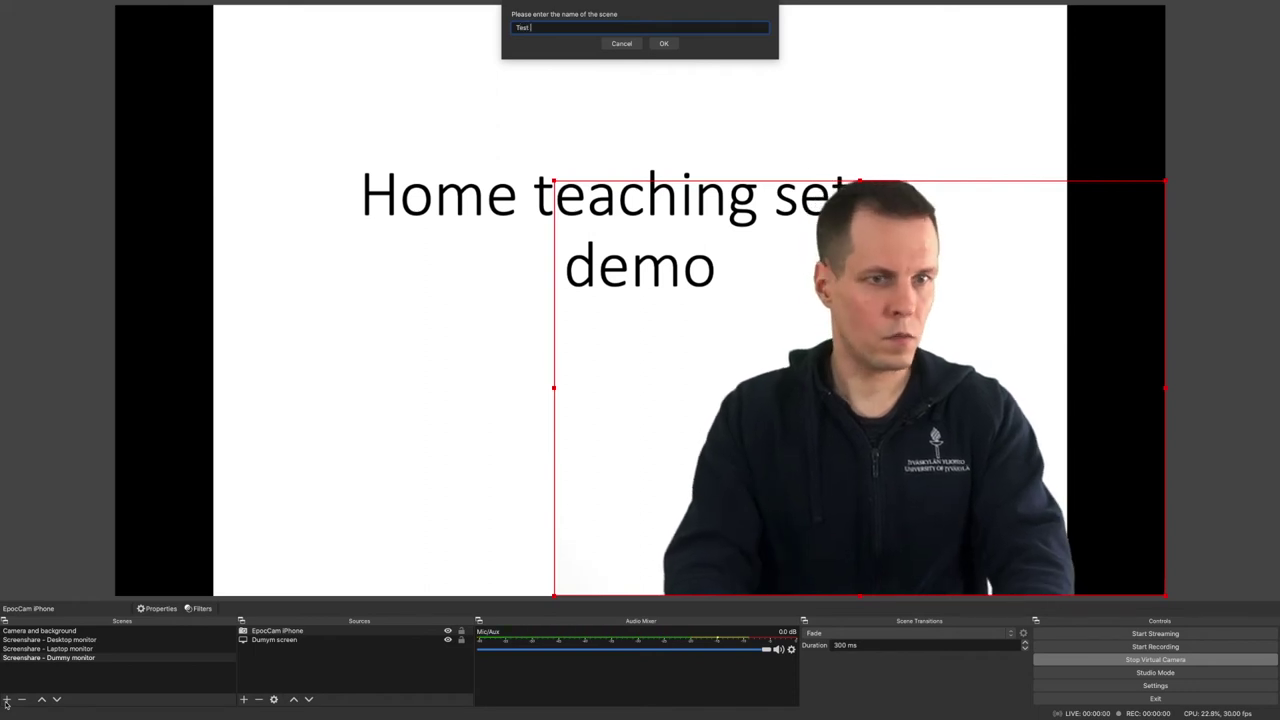
type(" scene")
key("Return")
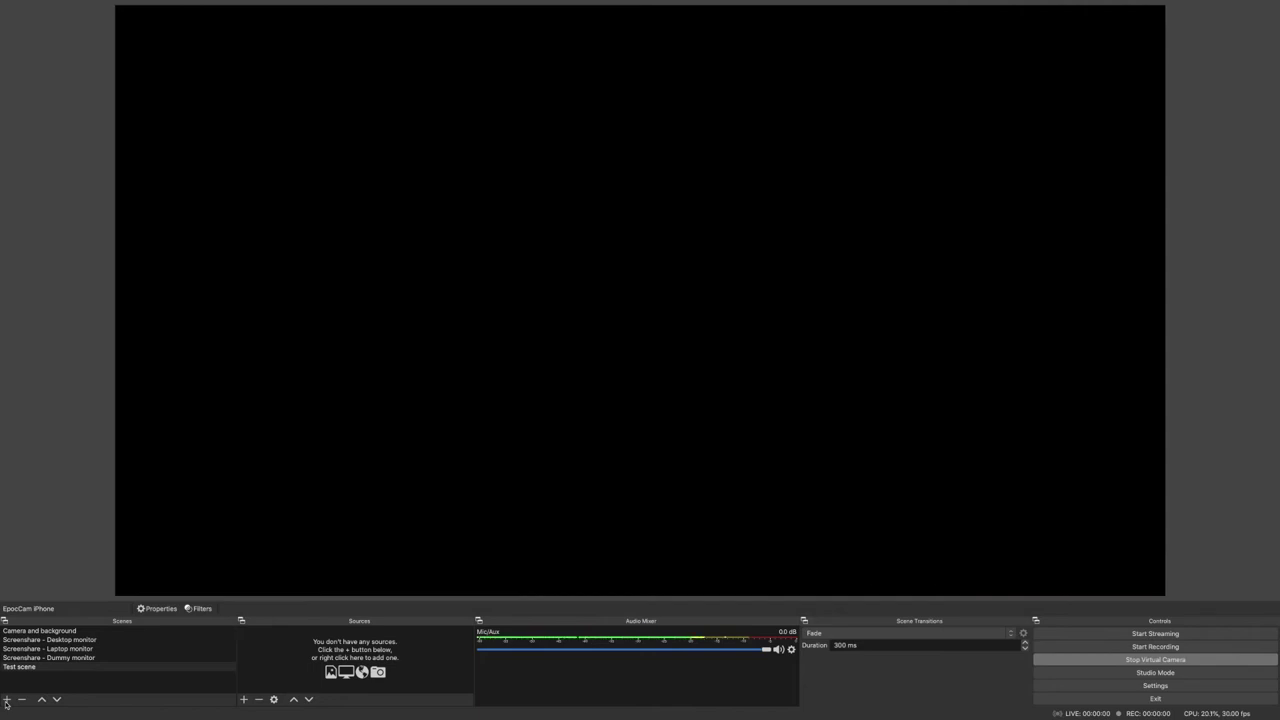
Start a new Display Capture source named 'Demo display capture'.
left_click(244, 700)
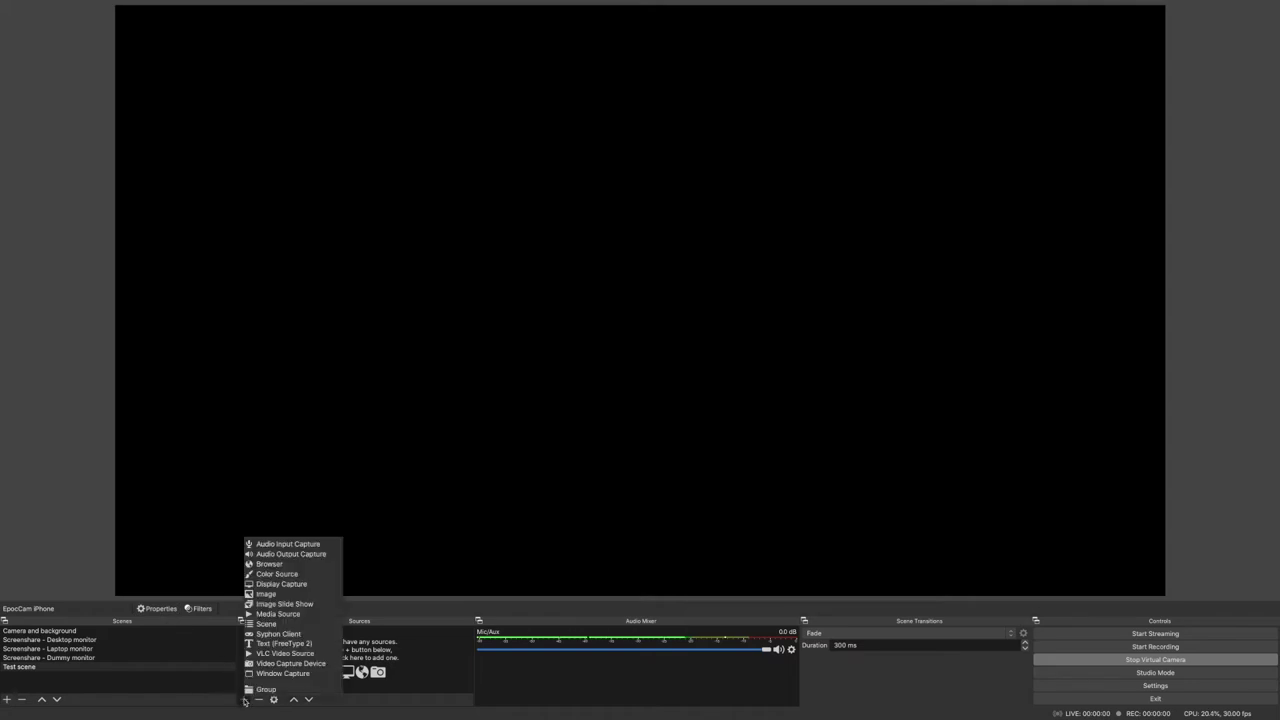
left_click(282, 584)
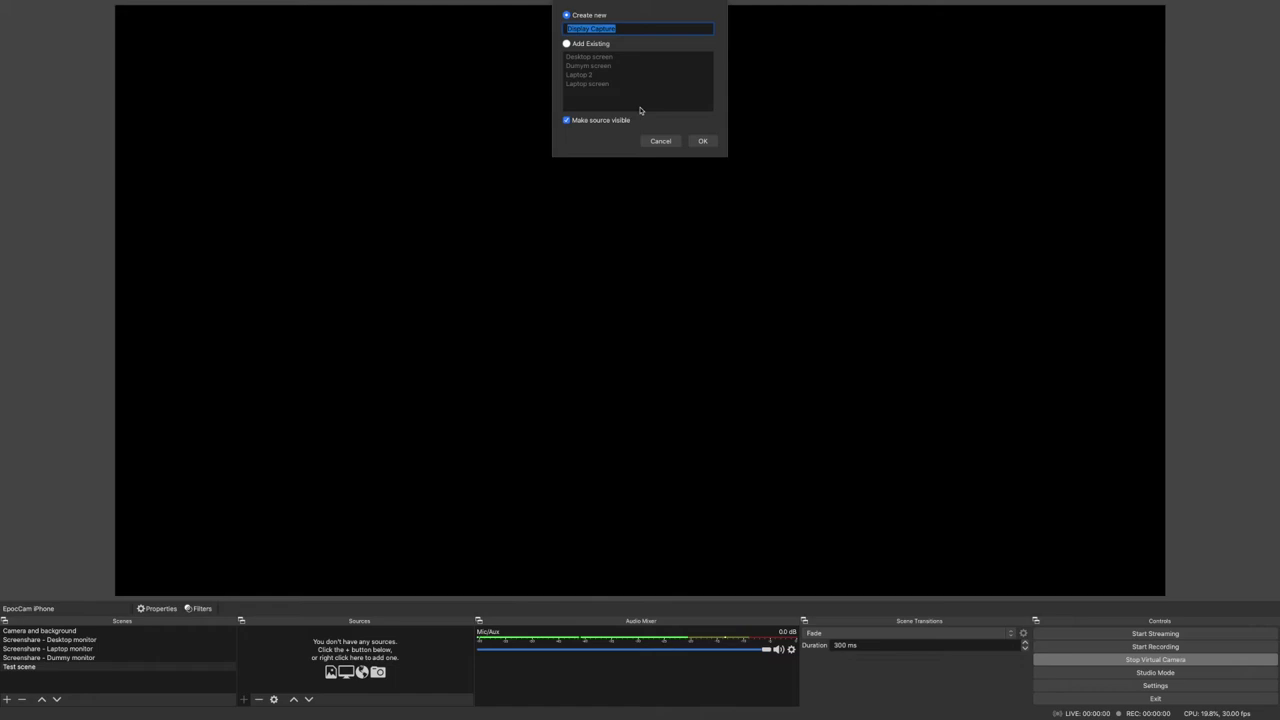
type("Demo display capture")
Set the Demo display capture source to capture Display 2, showing the demo slide.
left_click(701, 141)
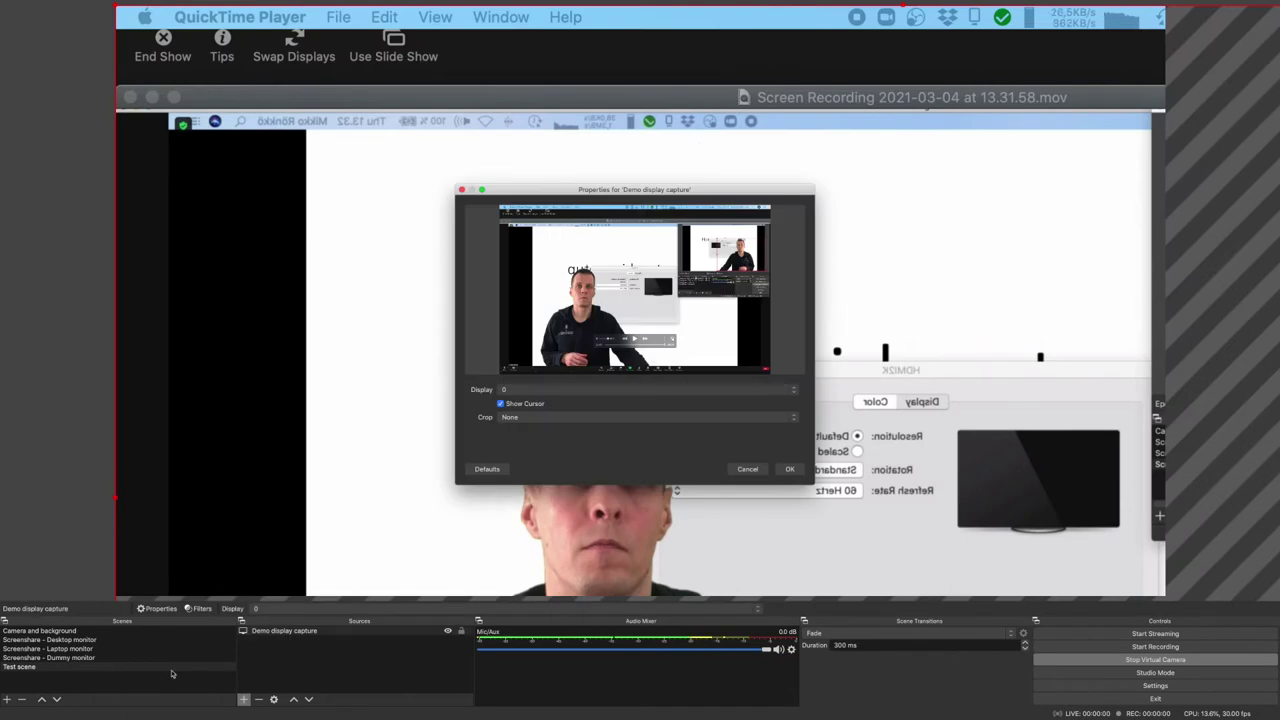
left_click(305, 633)
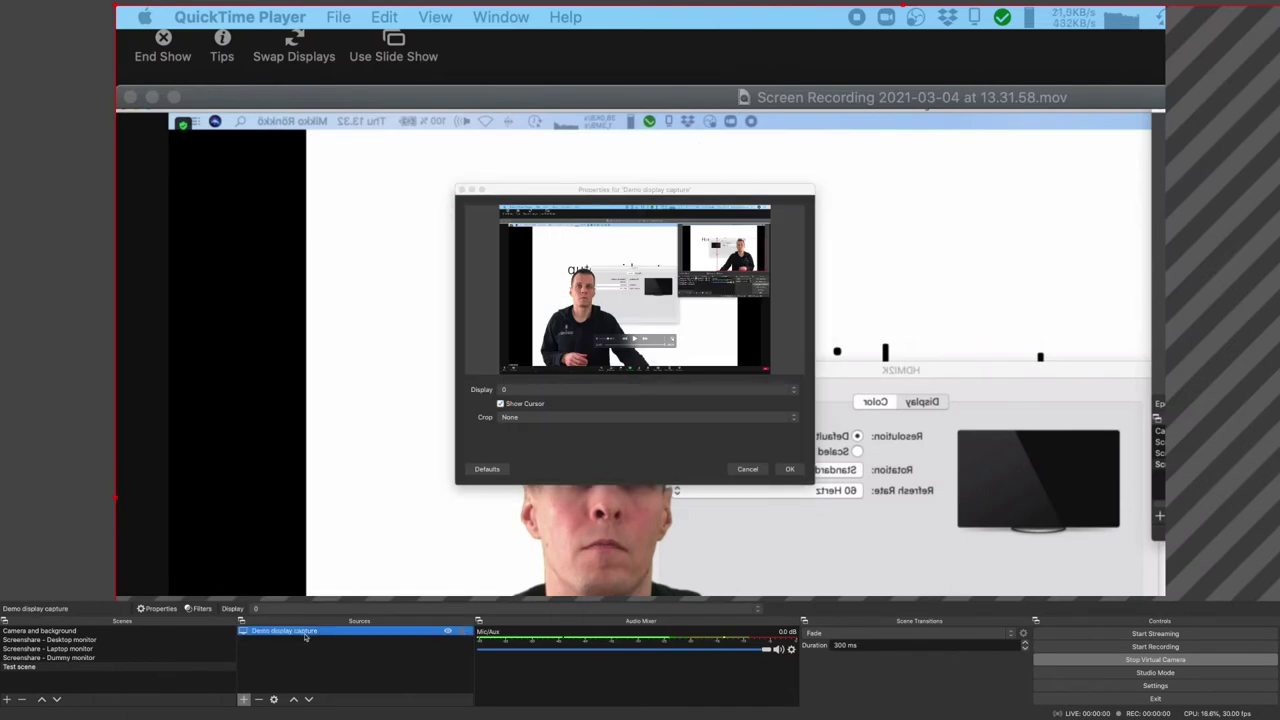
left_click_drag(731, 189, 1033, 107)
left_click(848, 308)
left_click(837, 327)
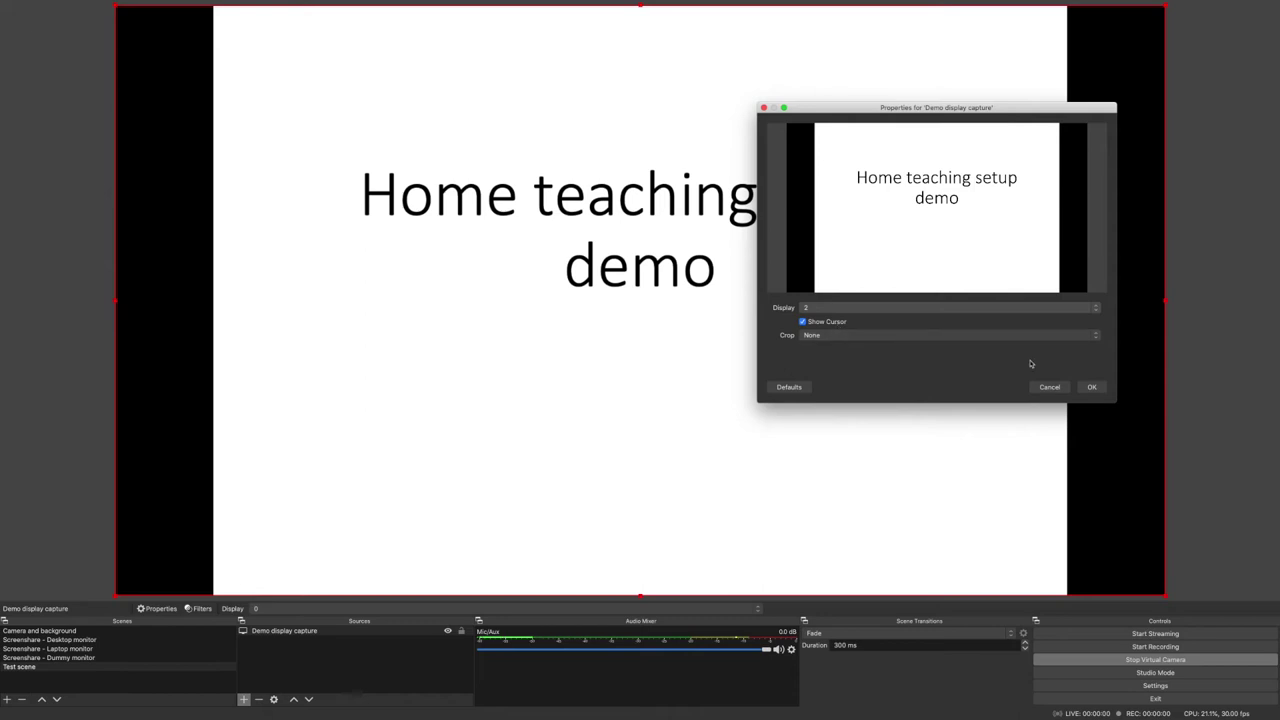
left_click(1090, 388)
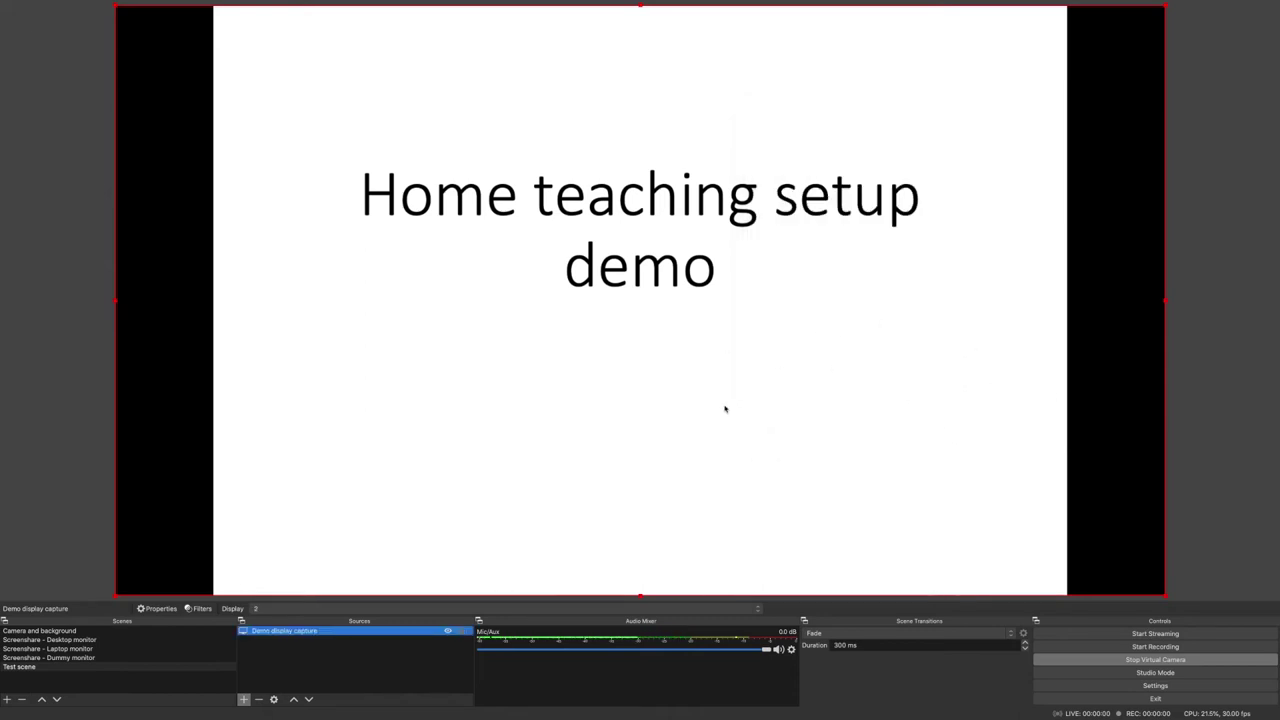
Add a new Video Capture Device source named 'Demo camera'.
left_click(244, 700)
left_click(305, 667)
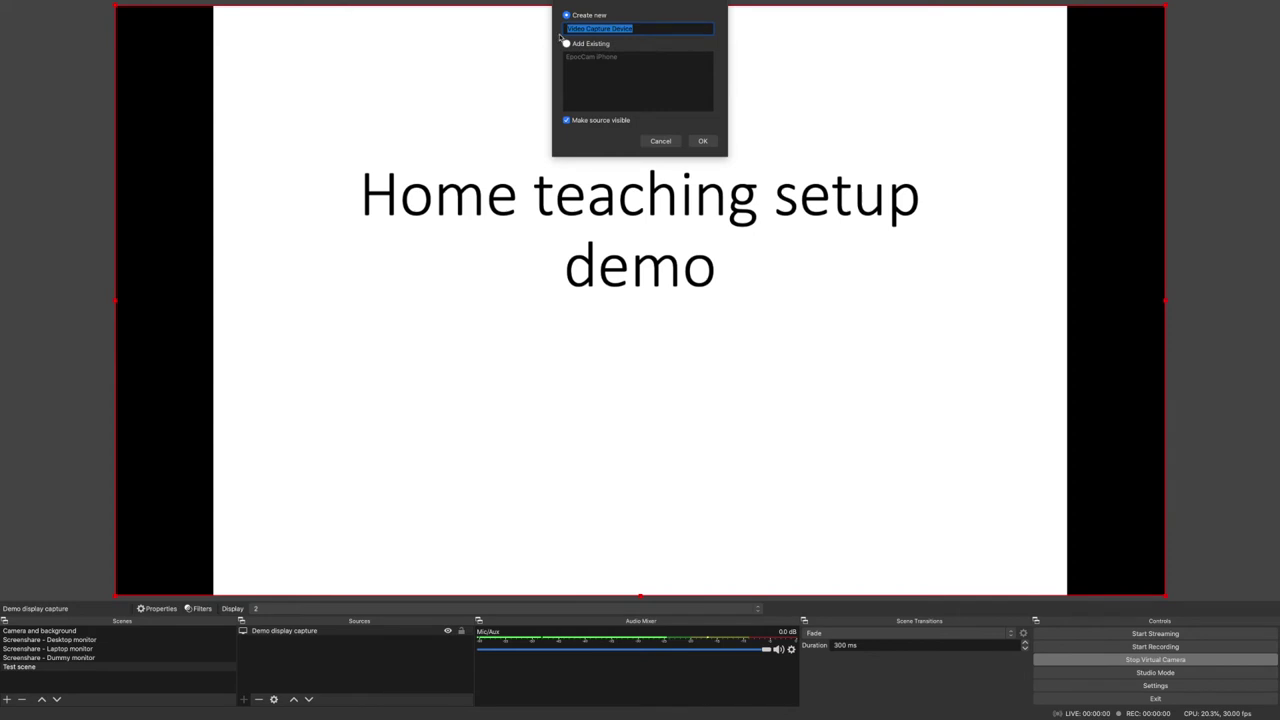
type("Demo camera")
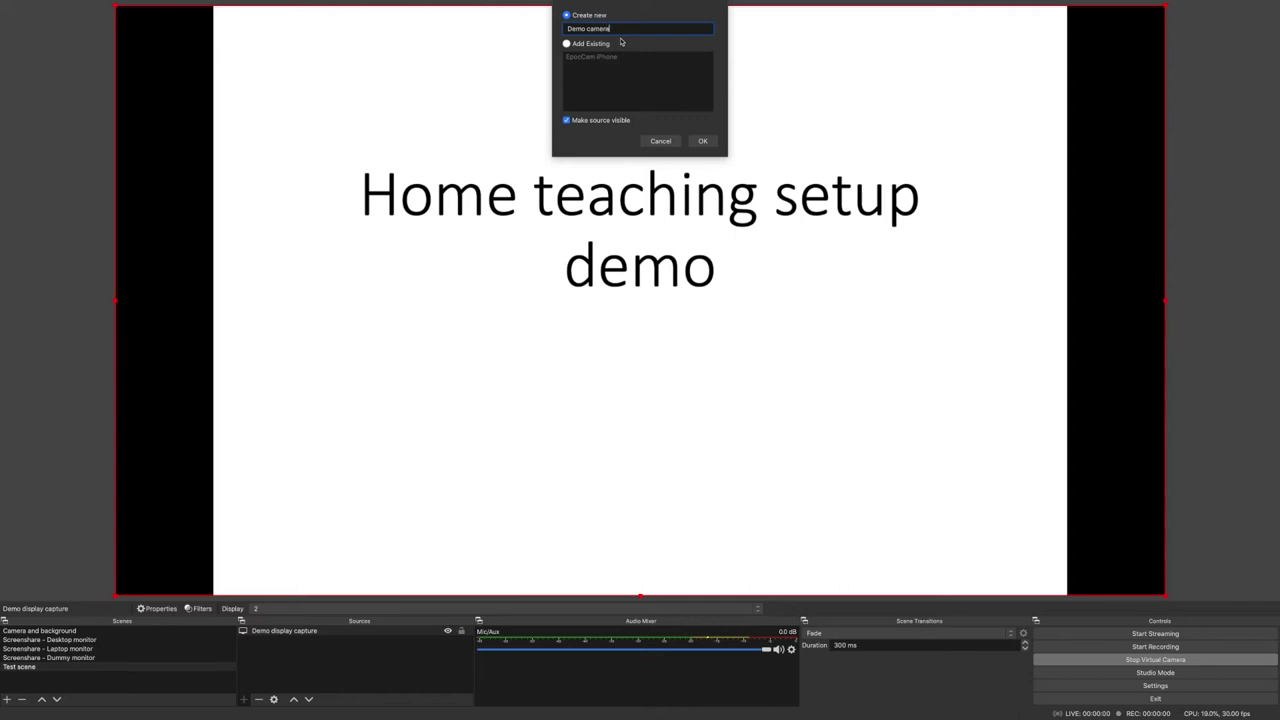
key("Return")
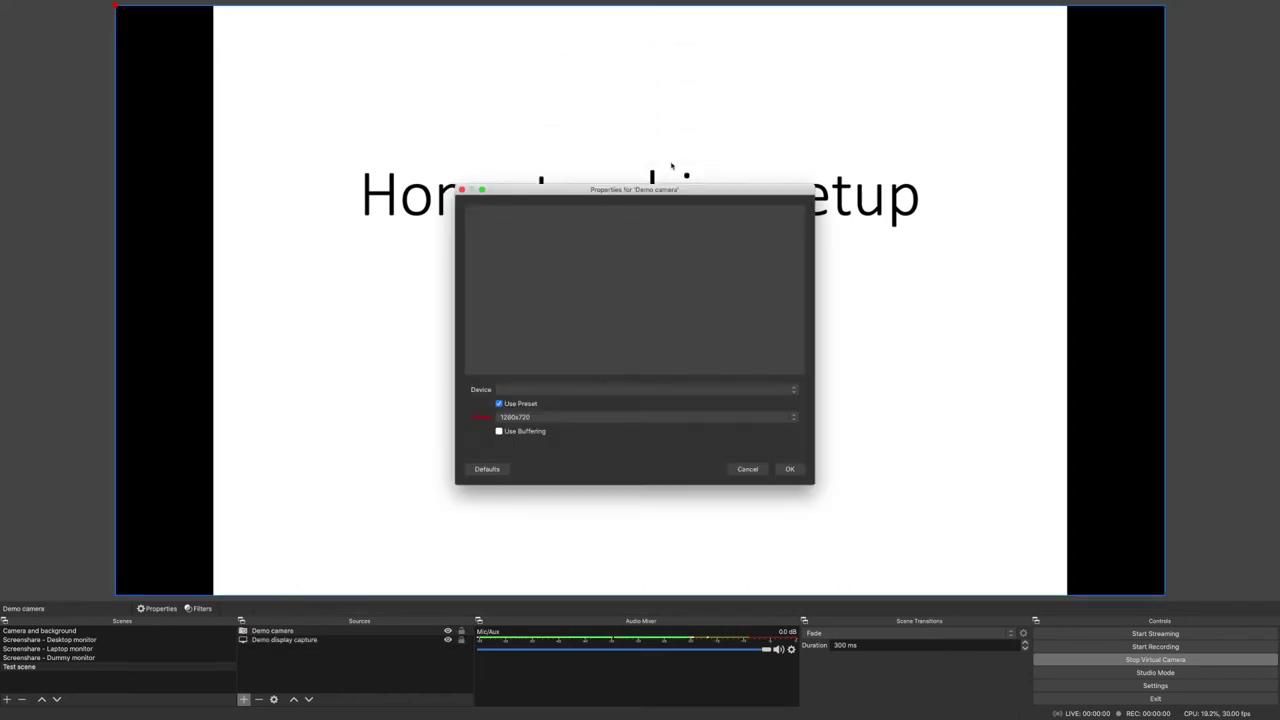
left_click_drag(716, 196, 1007, 58)
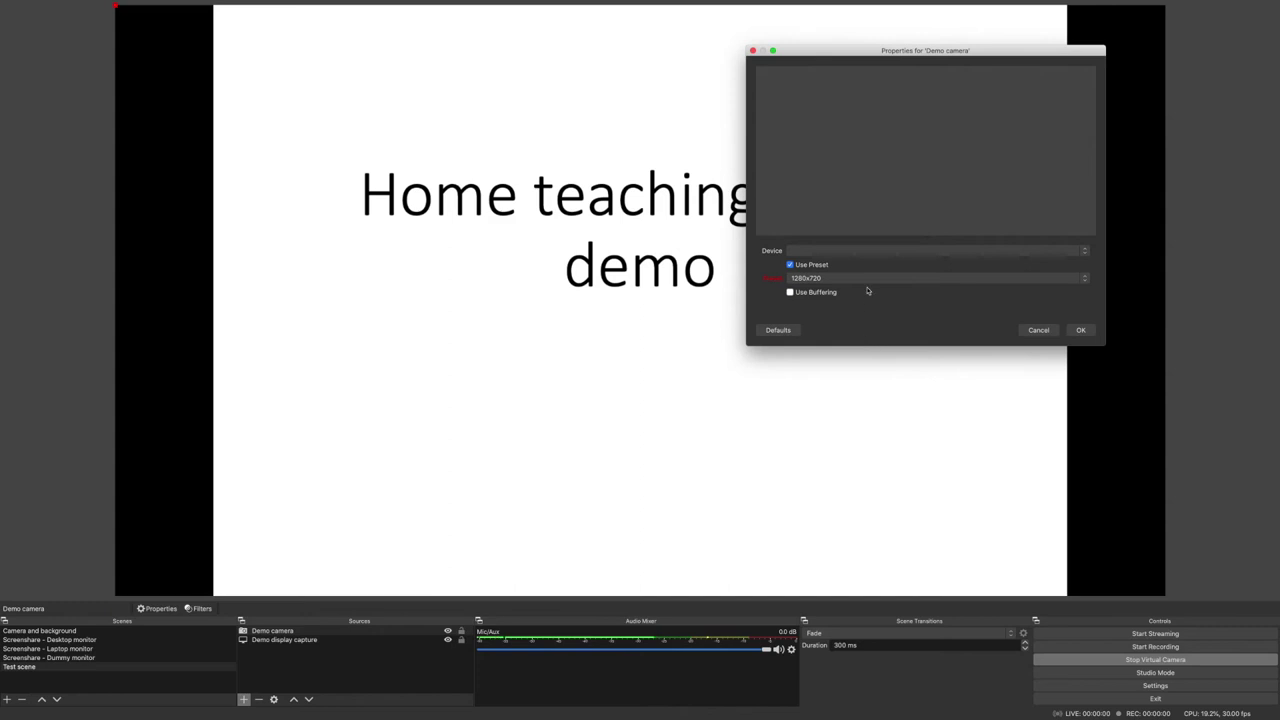
Set Demo camera's device to EpocCam with the High preset and open its filters.
left_click(860, 251)
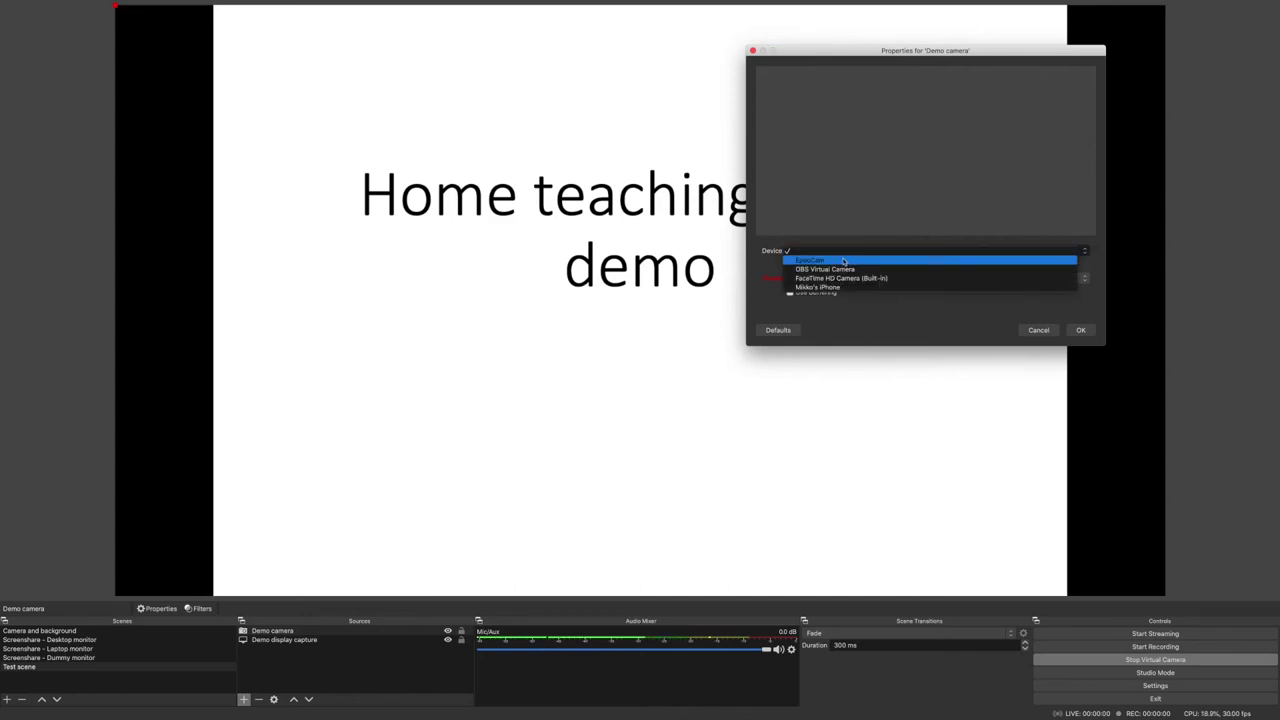
left_click(860, 278)
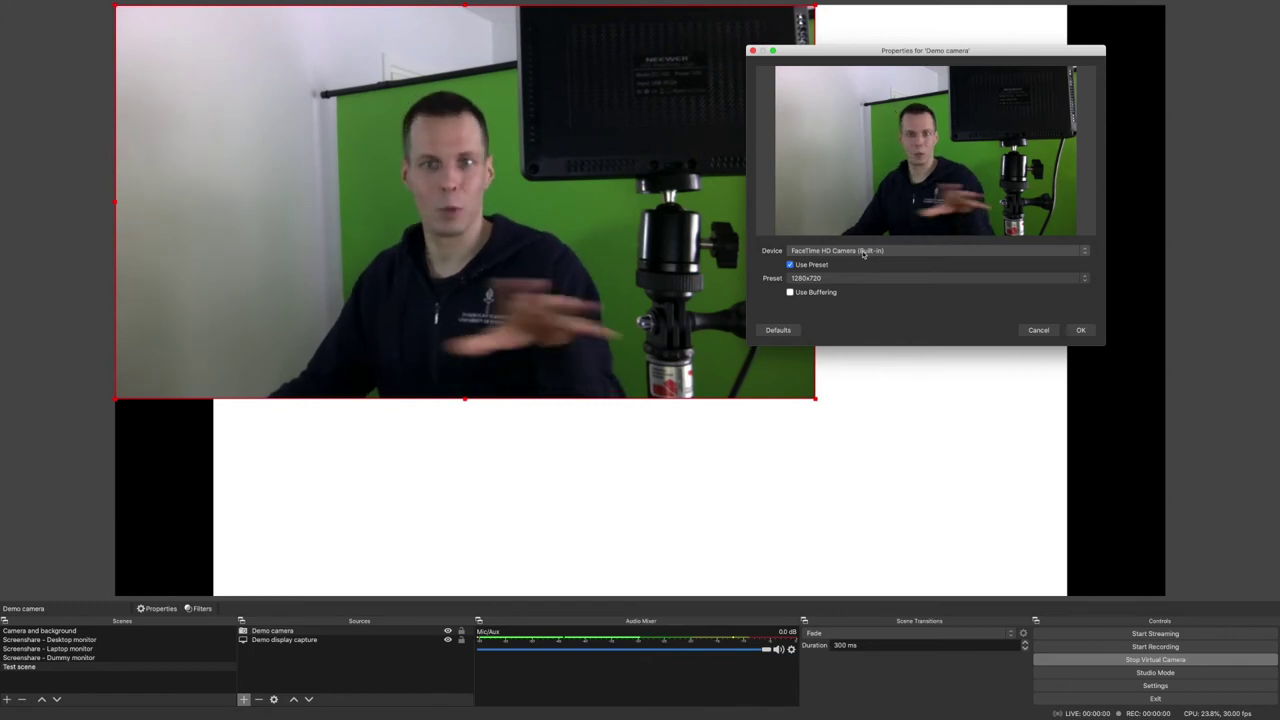
left_click(863, 253)
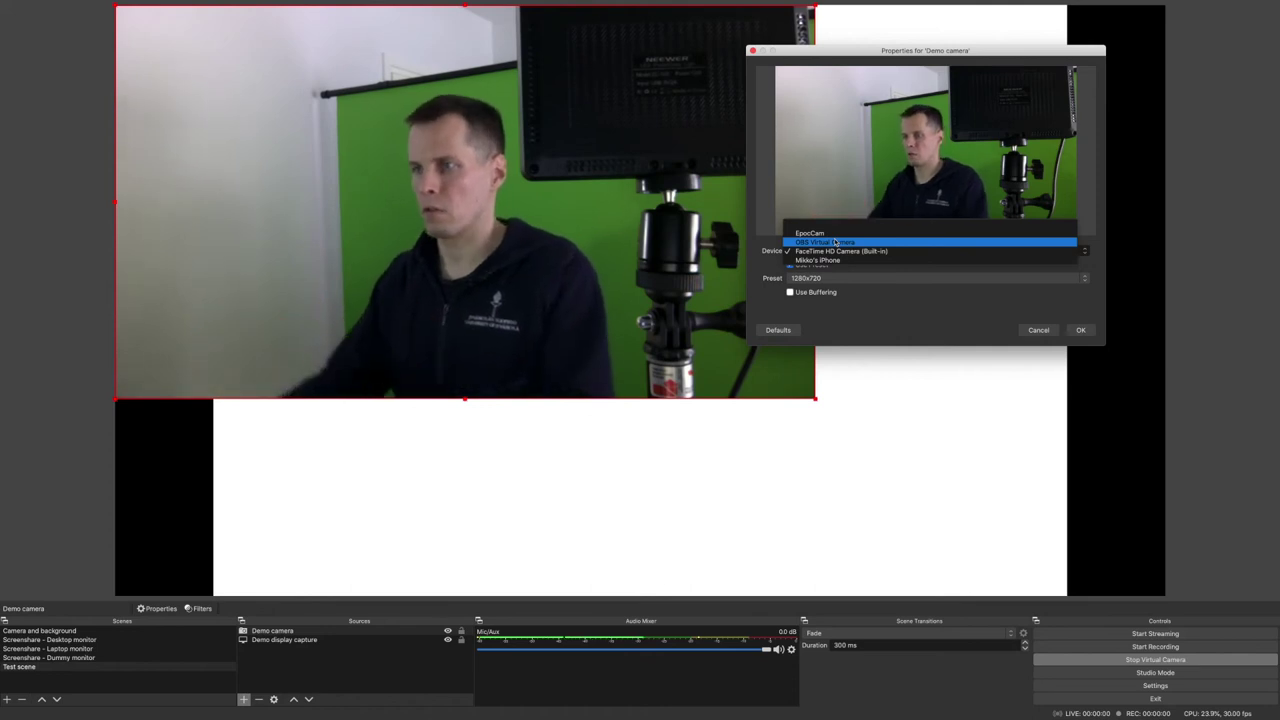
left_click(833, 234)
left_click(833, 278)
left_click(833, 325)
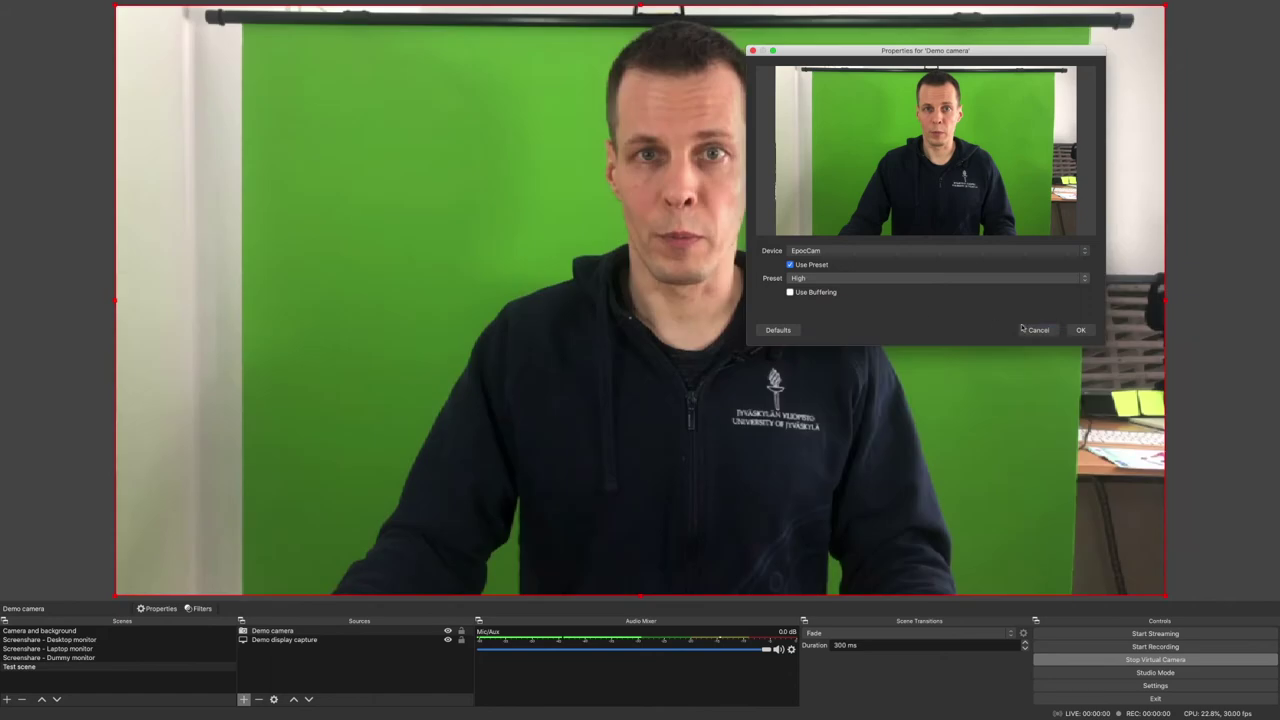
left_click(1082, 330)
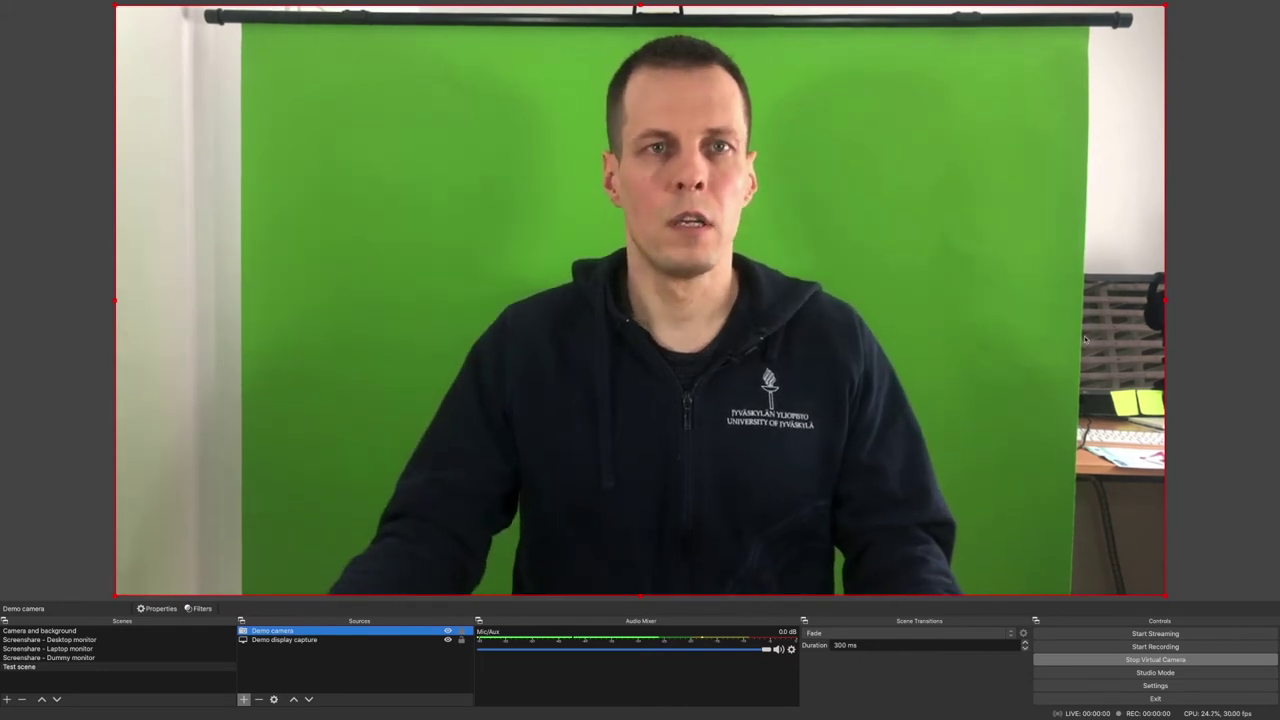
right_click(281, 631)
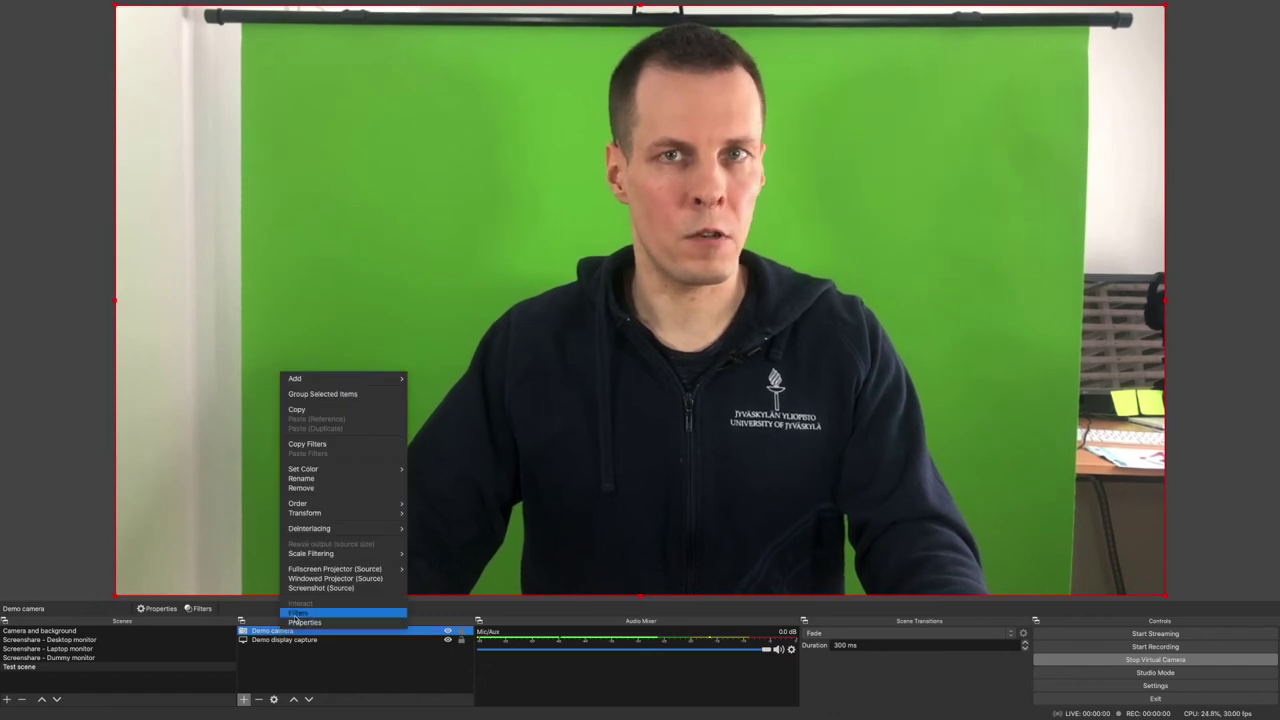
left_click(296, 612)
Add a Chroma Key effect filter with default green key settings to Demo camera.
left_click_drag(601, 160, 892, 80)
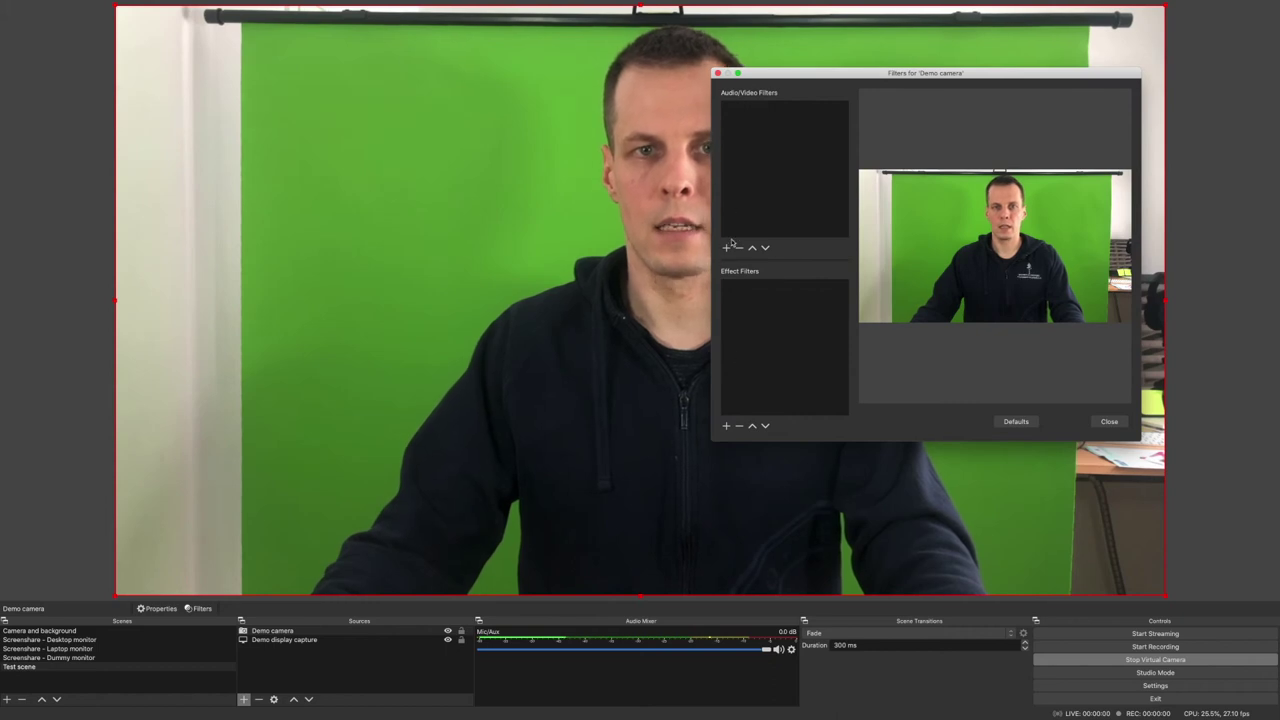
left_click(727, 426)
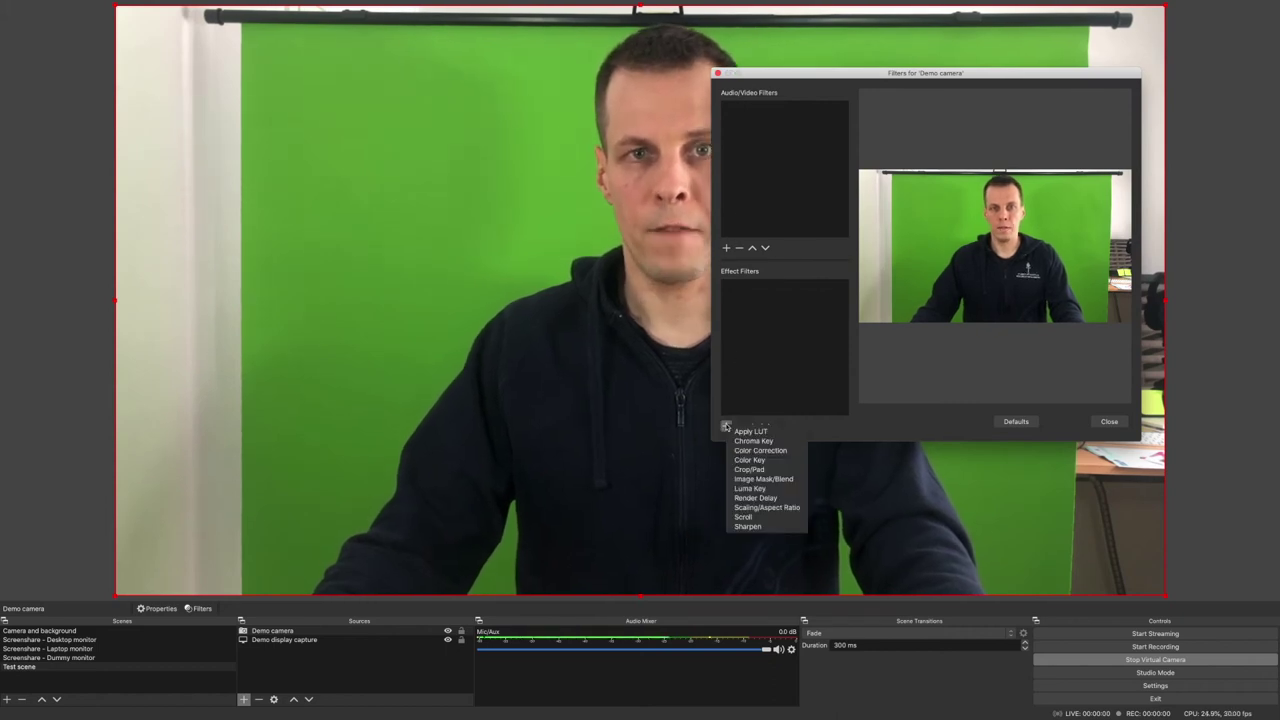
left_click(757, 441)
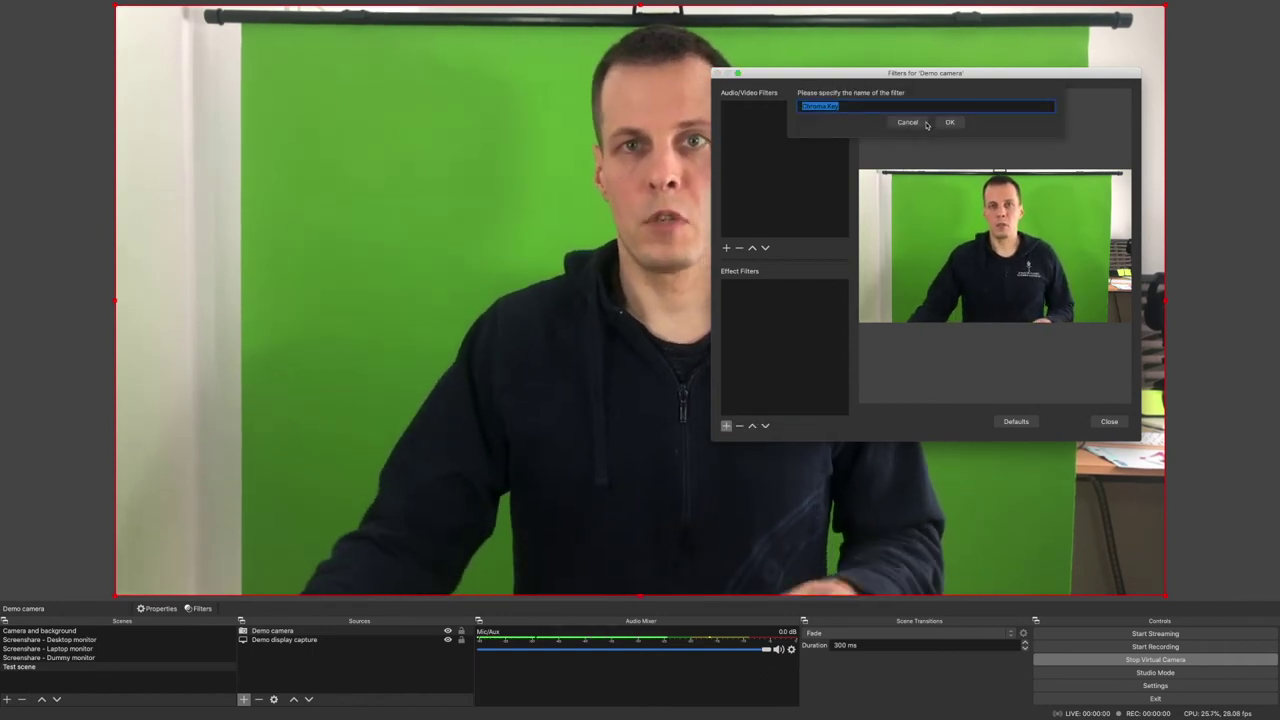
left_click(948, 122)
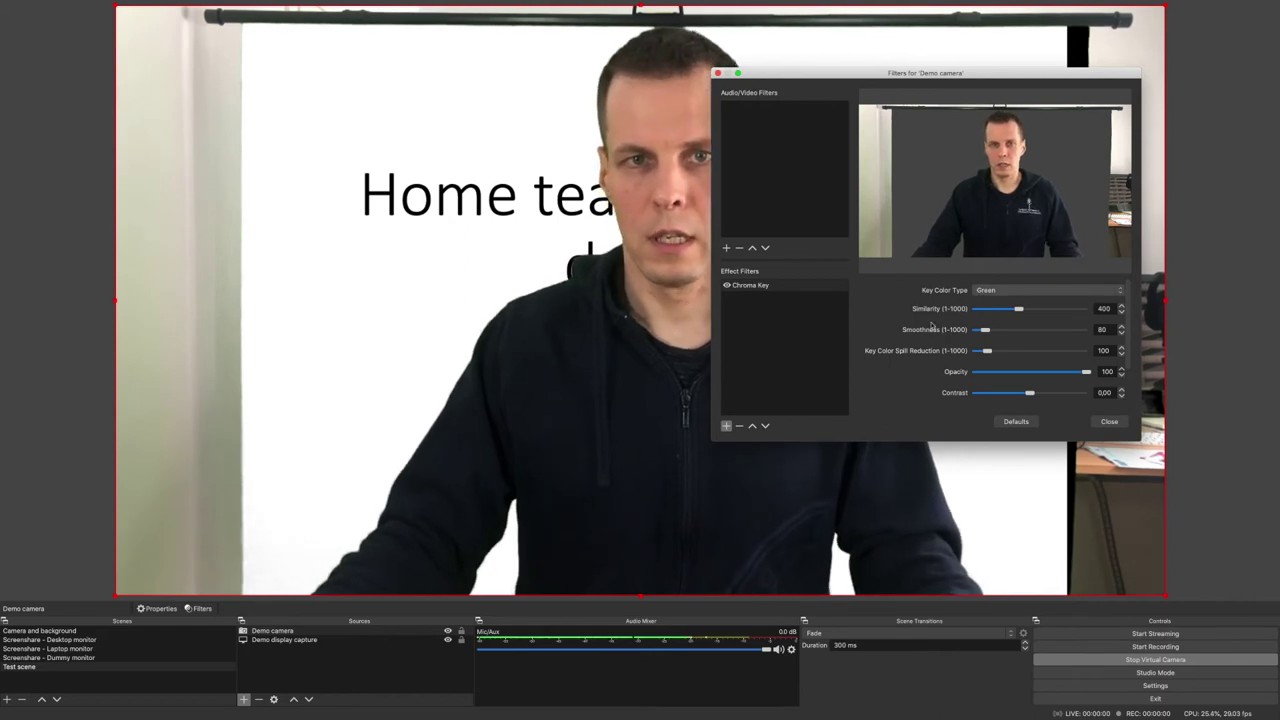
Keep the Chroma Key filter and add a Crop/Pad filter below it.
left_click(740, 426)
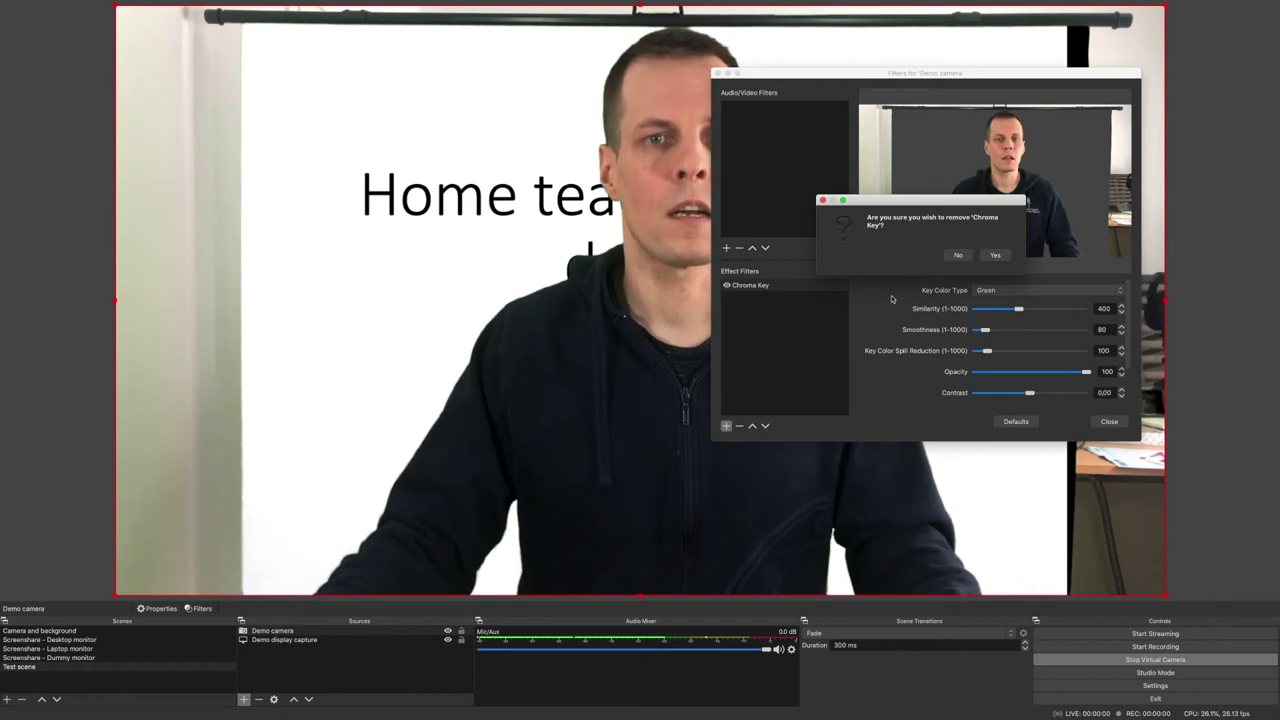
left_click(958, 256)
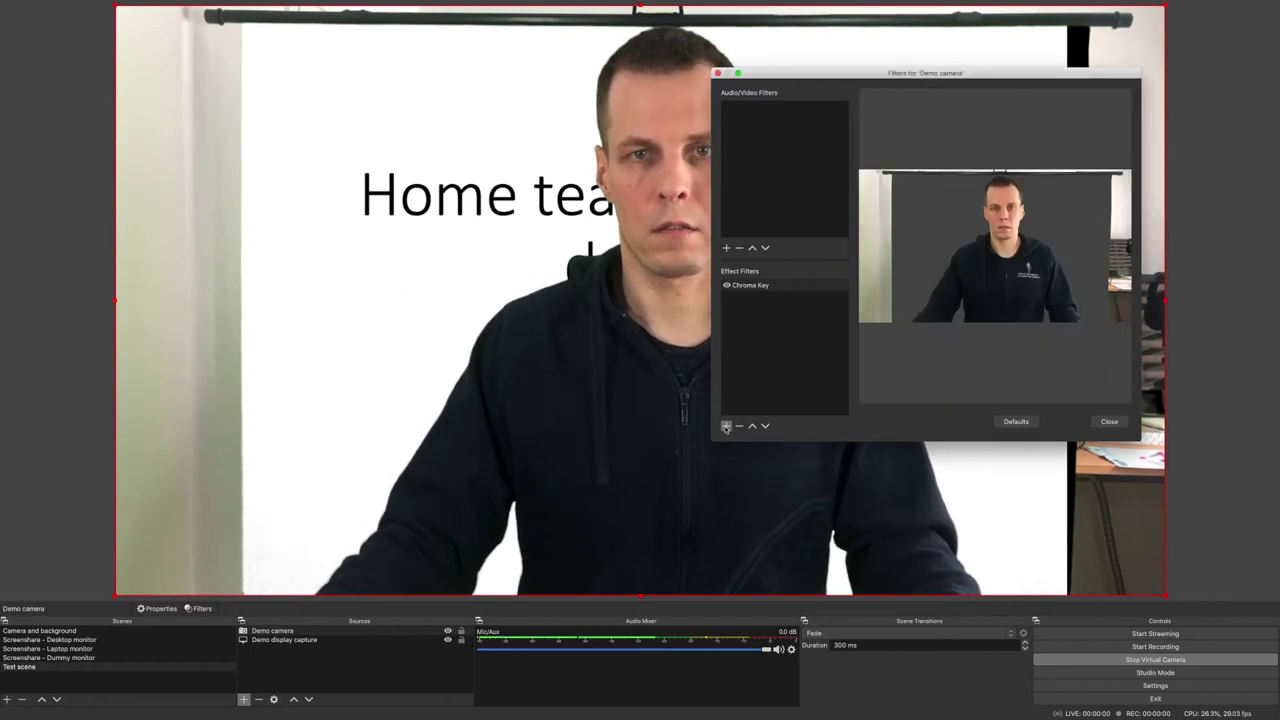
left_click(726, 426)
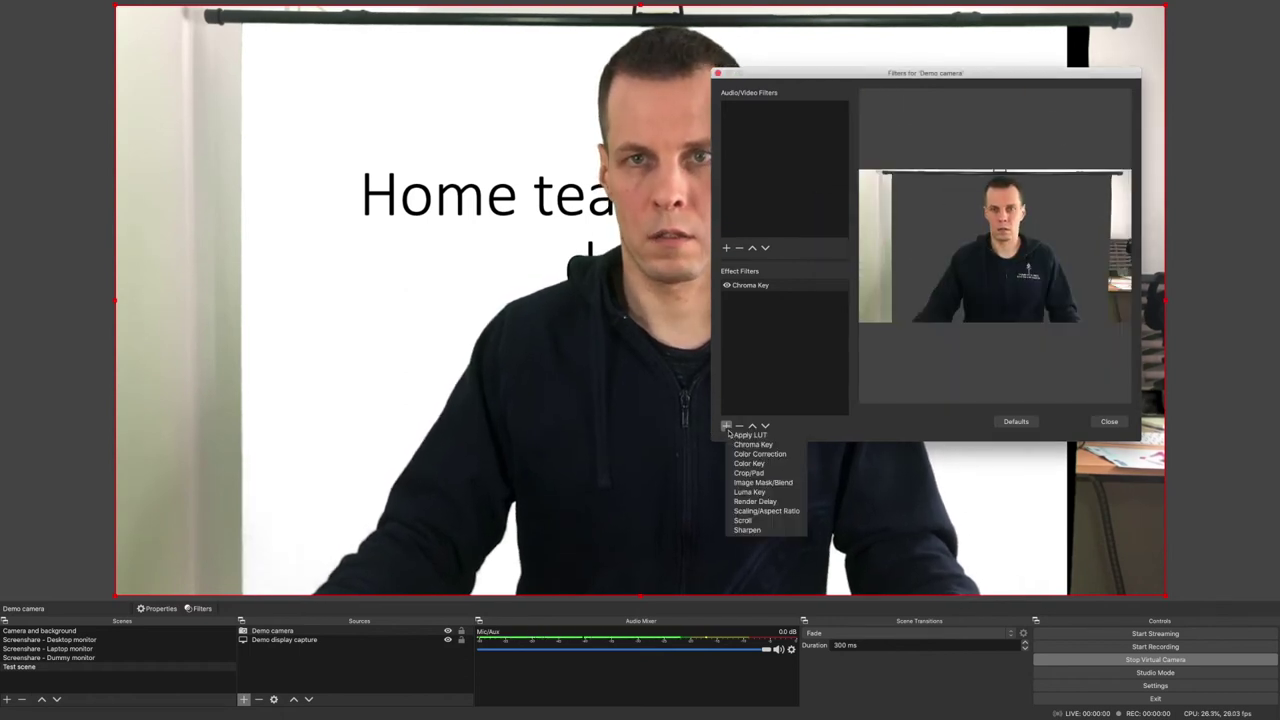
left_click(762, 473)
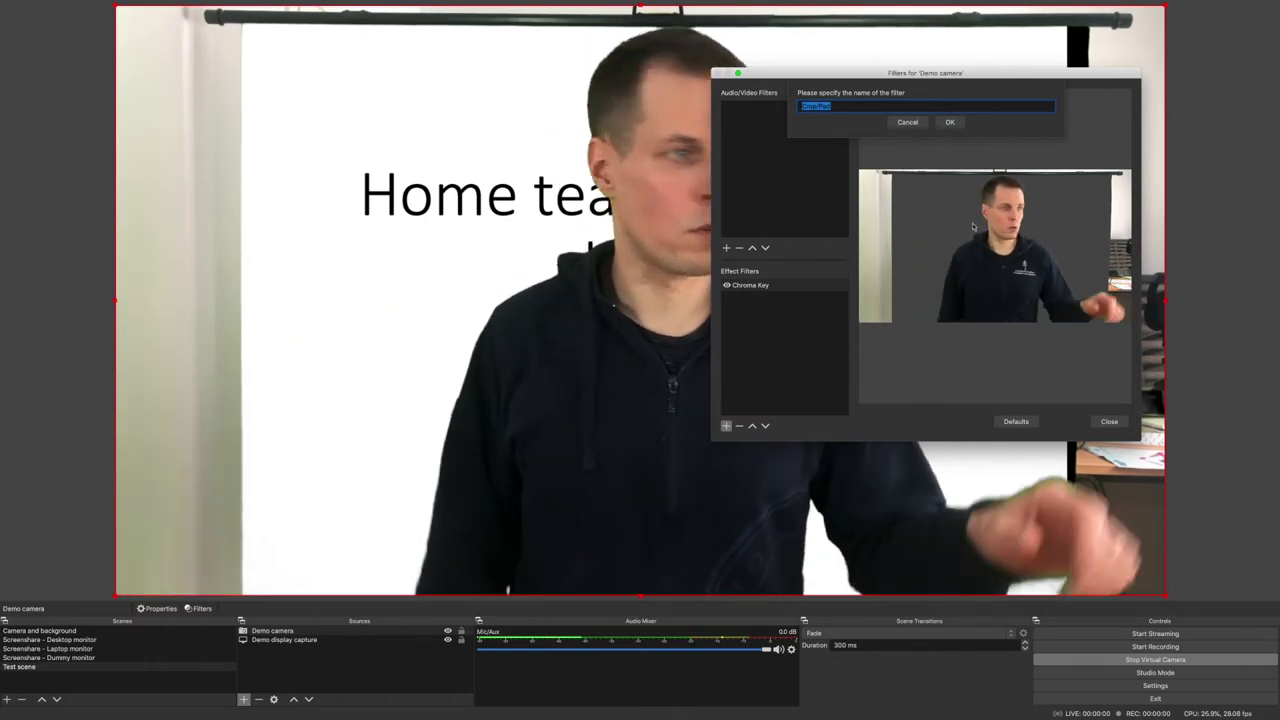
left_click(951, 123)
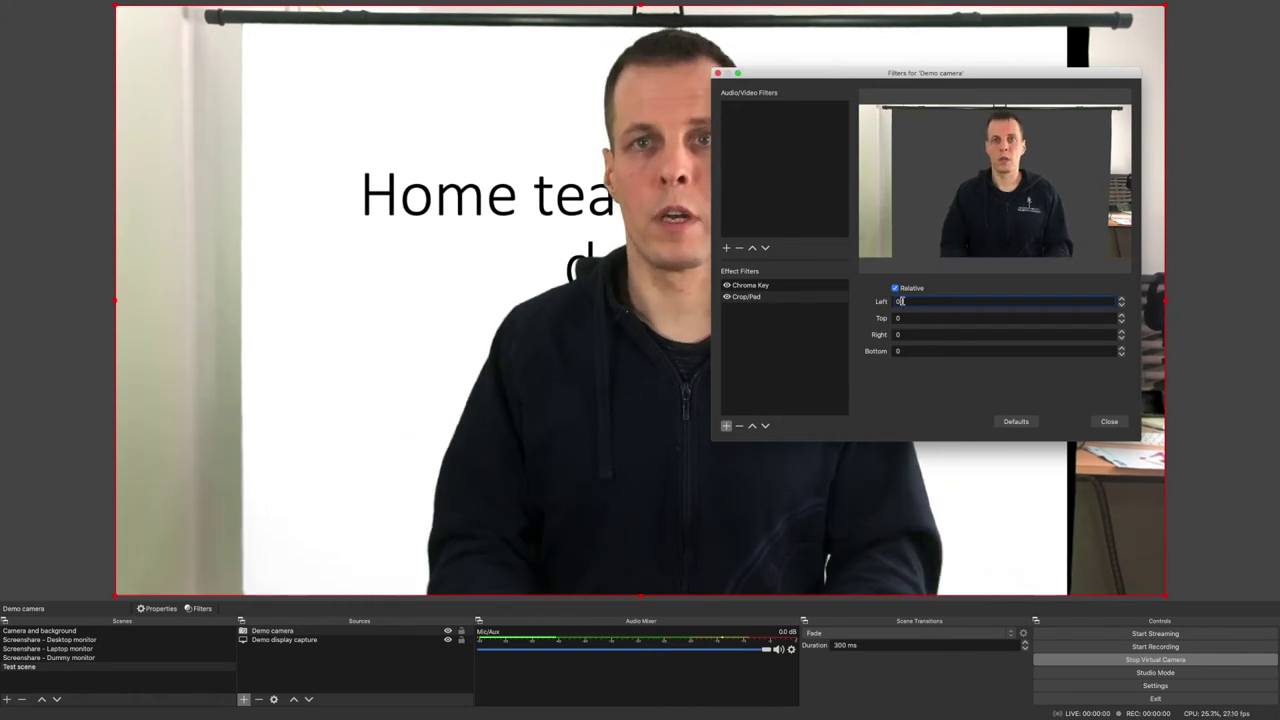
Set the Crop/Pad filter to crop Top 40 and Right 165.
left_click(901, 317)
type("20")
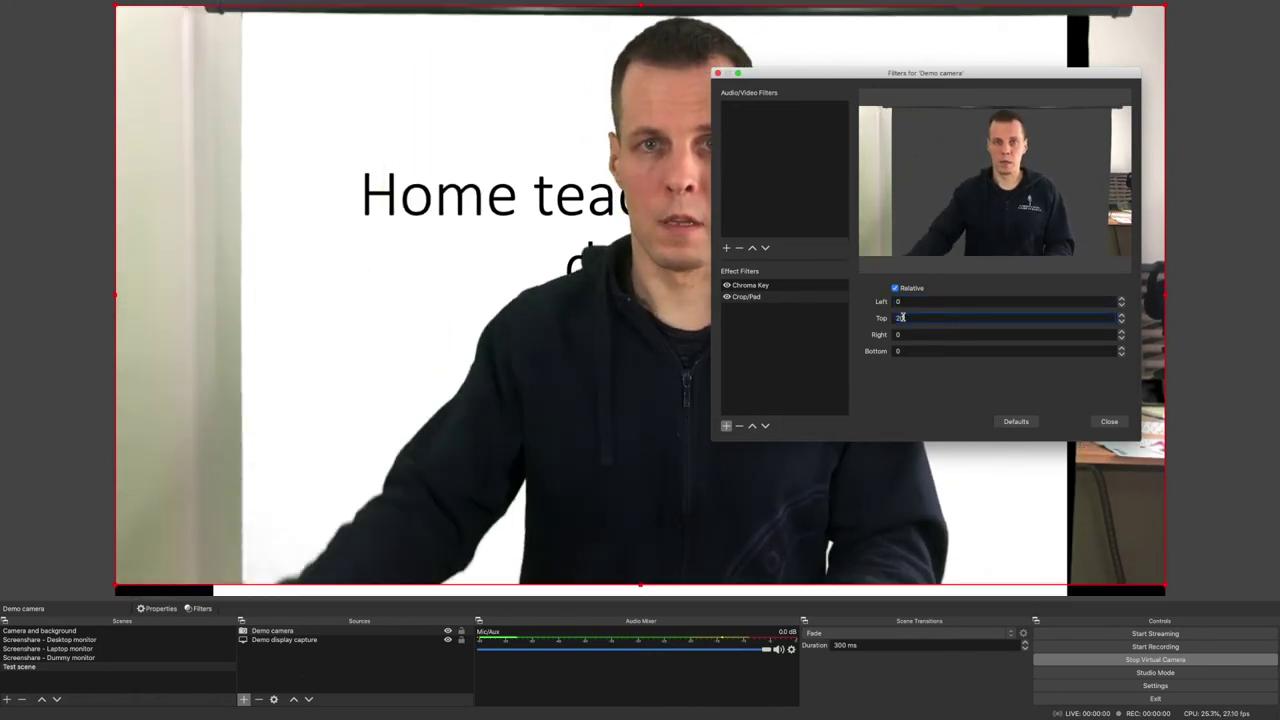
key("BackSpace")
key("BackSpace")
type("40")
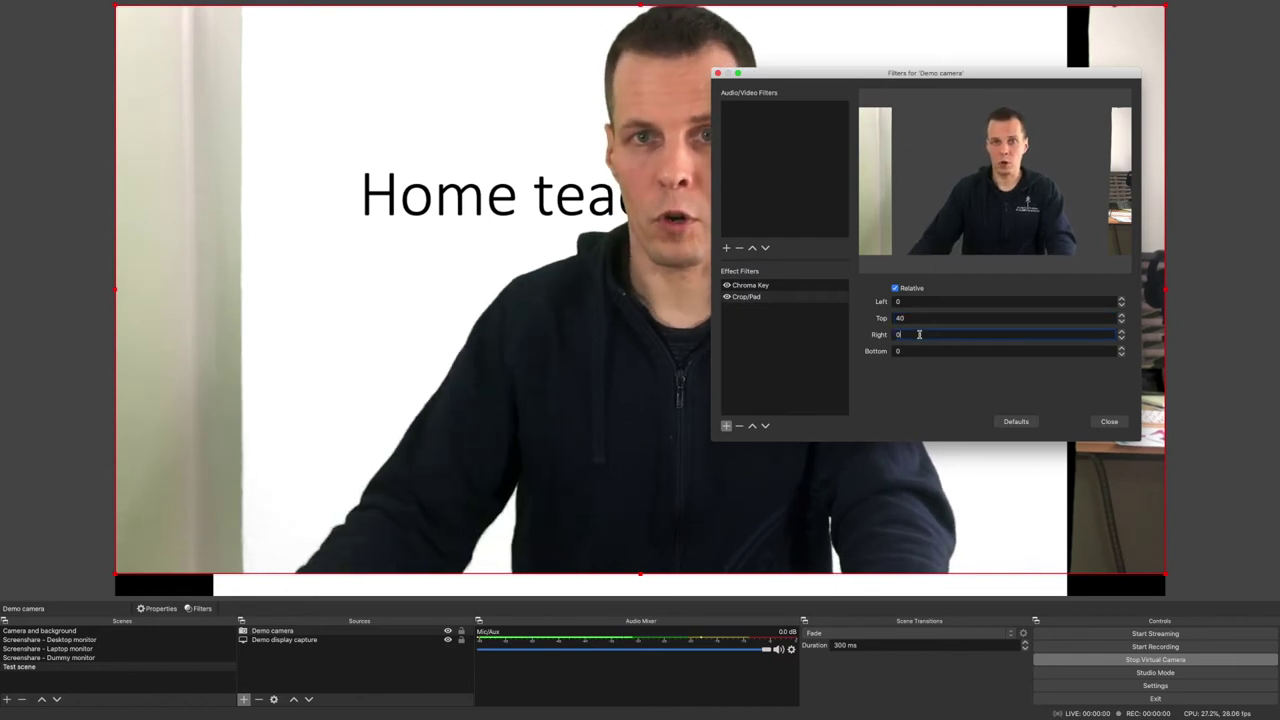
left_click(919, 334)
type("15")
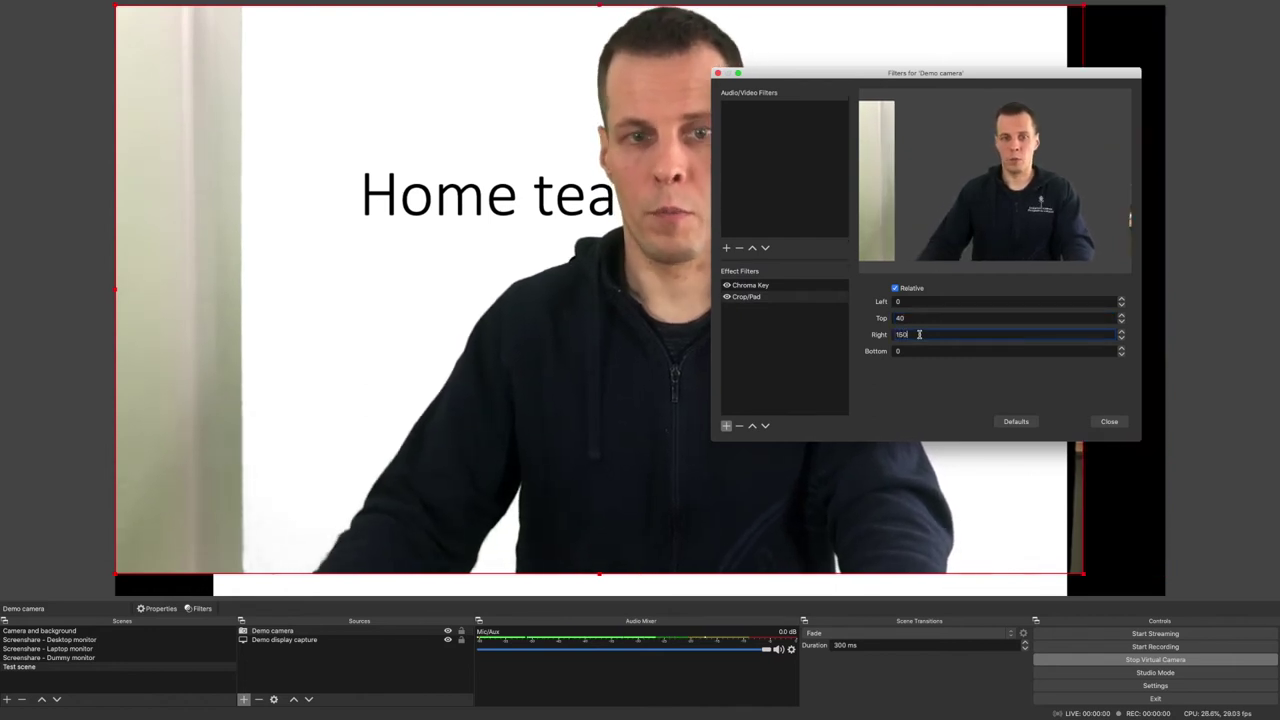
key("BackSpace")
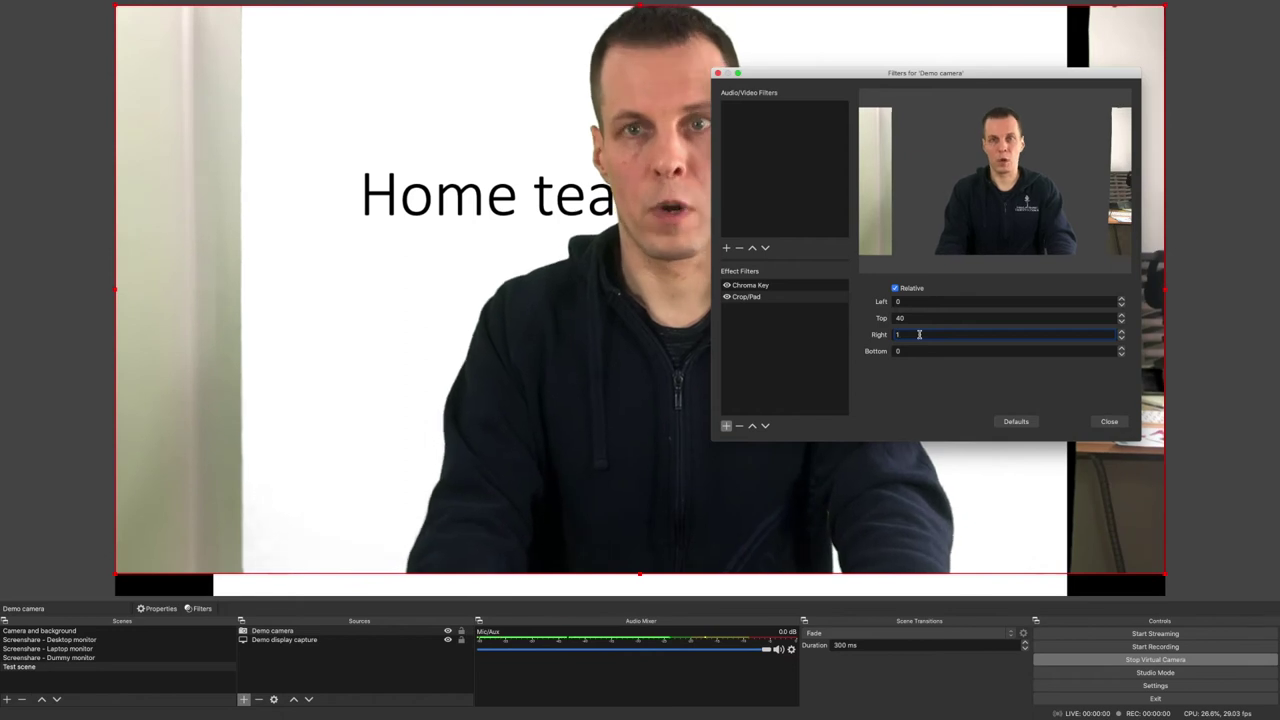
type("60")
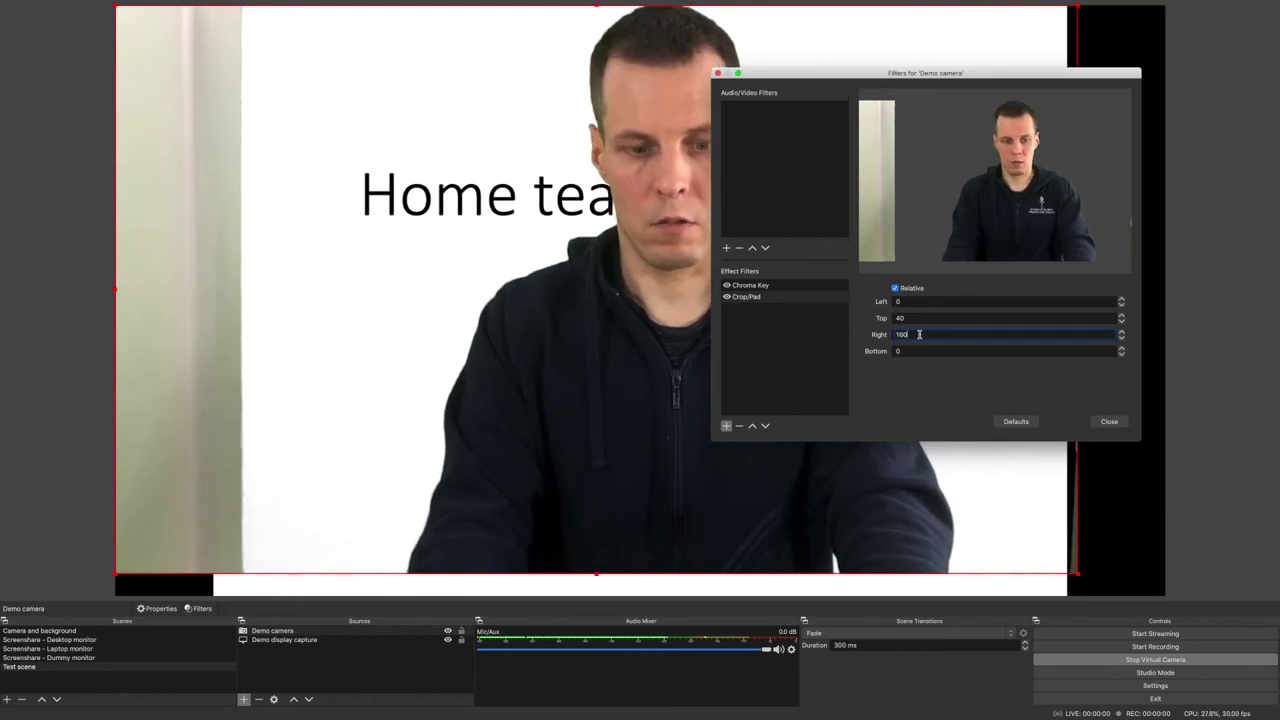
key("BackSpace")
type("5")
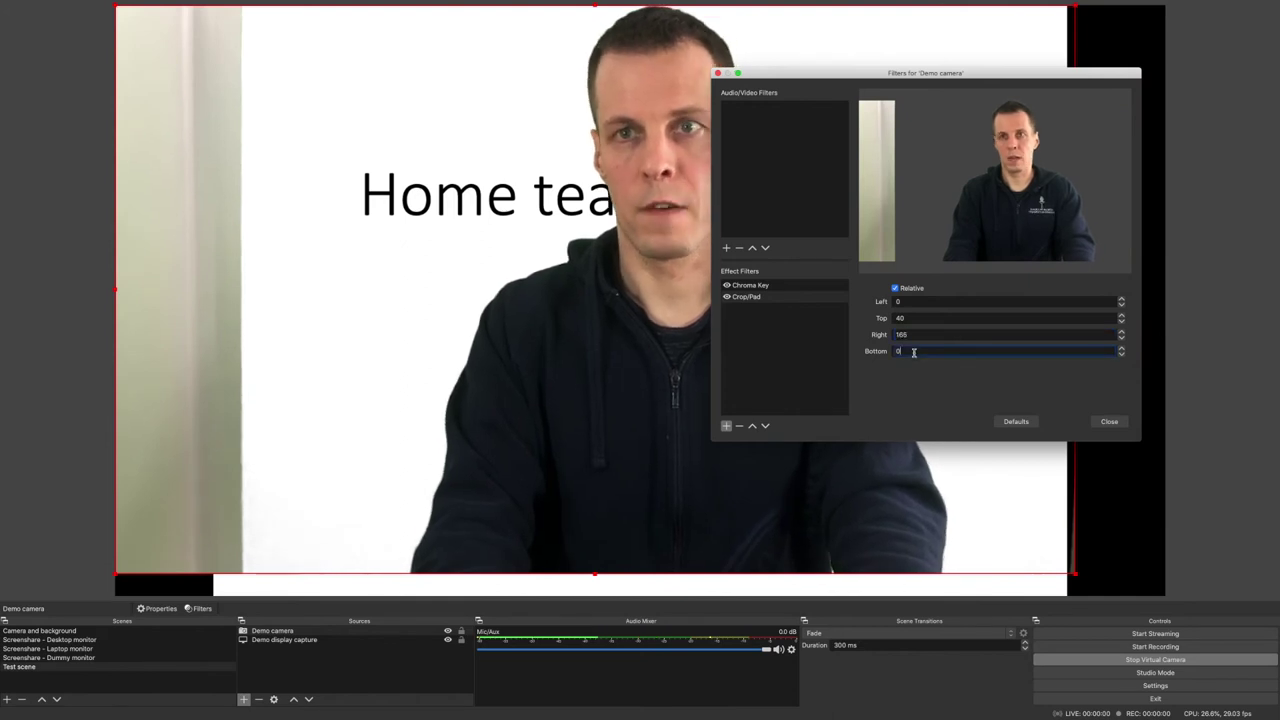
Try a Bottom crop of 150, then clear it again.
key("BackSpace")
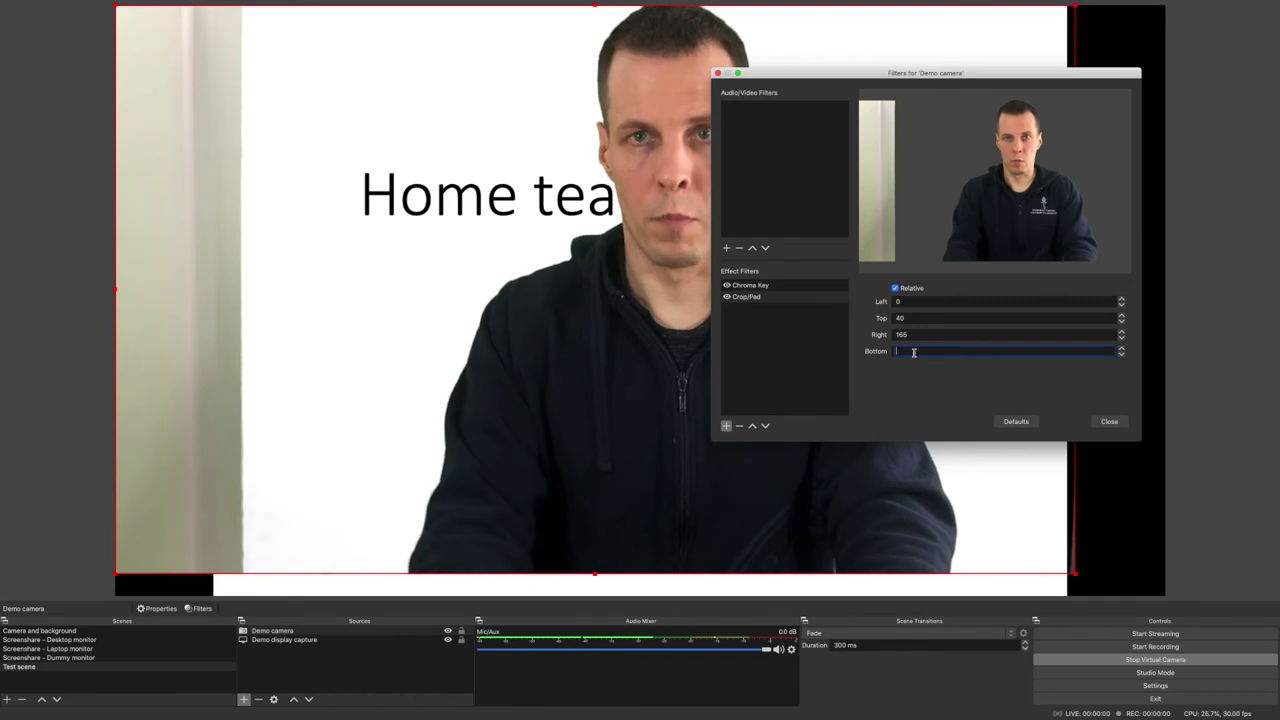
type("150")
key("BackSpace")
key("BackSpace")
key("BackSpace")
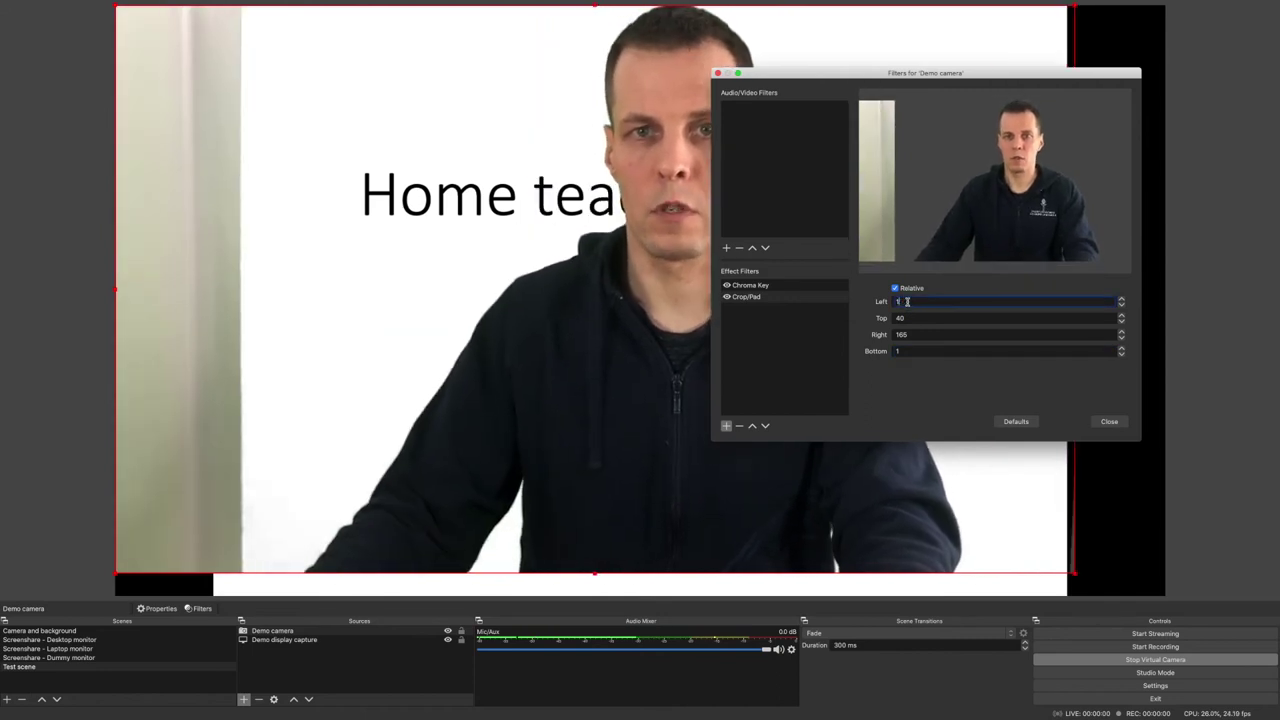
In Crop/Pad, set the Demo camera's Left crop to 235 and Right crop to 170.
type("50")
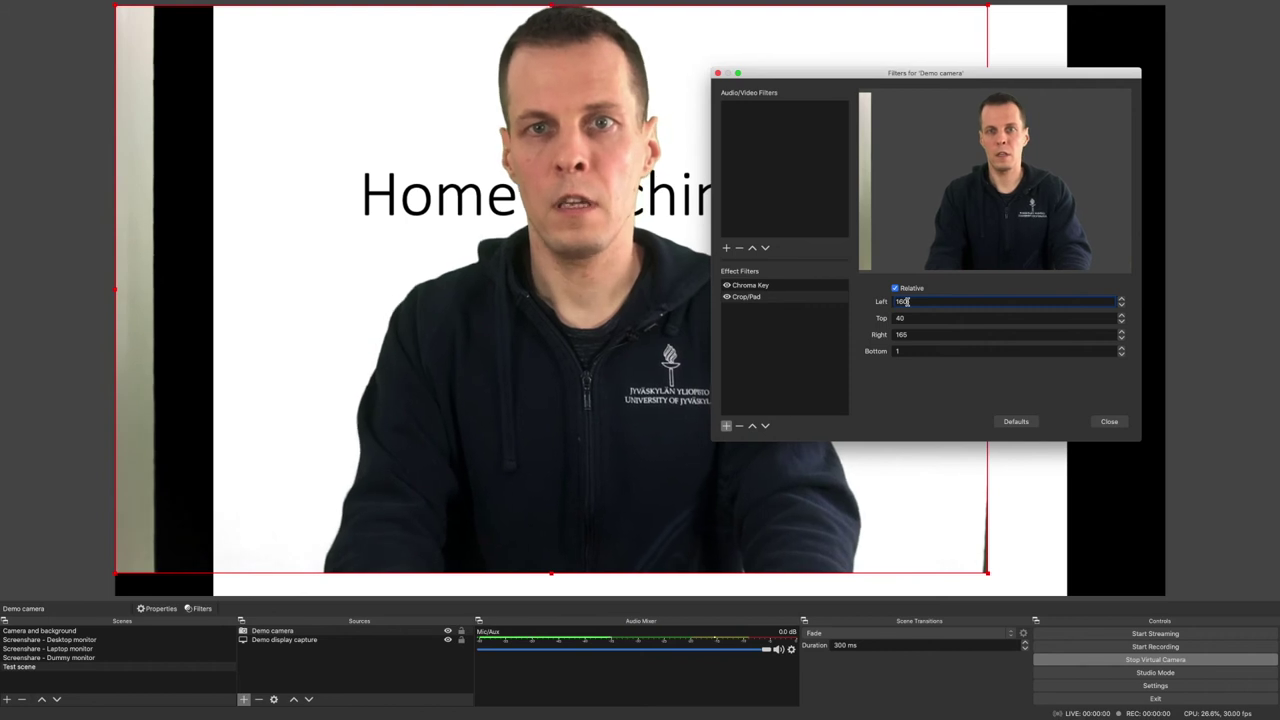
key("BackSpace")
key("BackSpace")
type("50")
key("BackSpace")
key("BackSpace")
type("220")
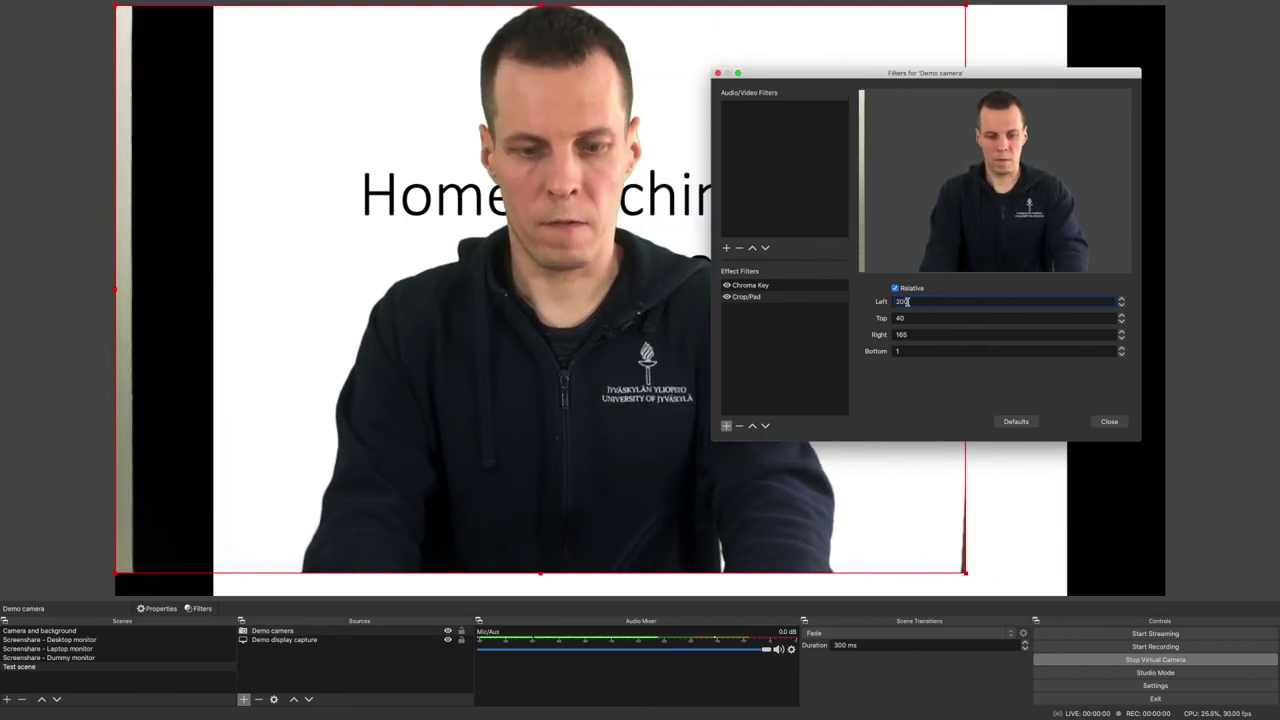
key("BackSpace")
type("0")
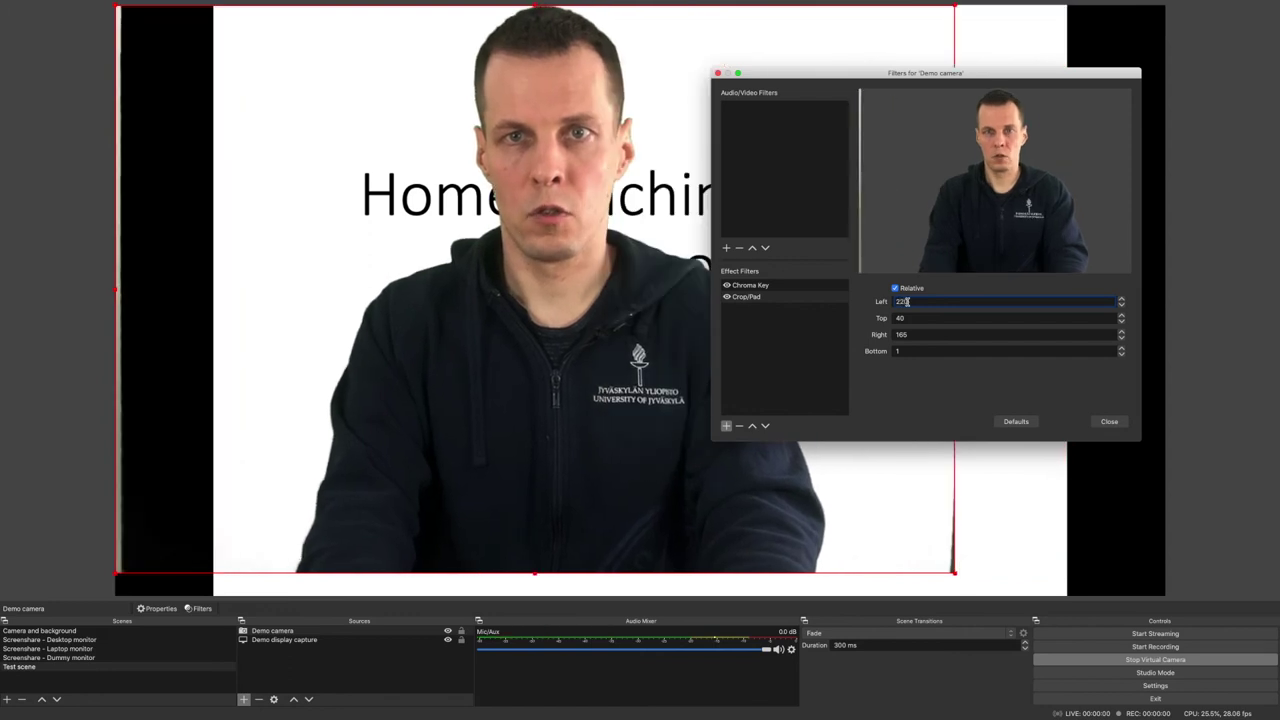
key("BackSpace")
key("BackSpace")
type("40")
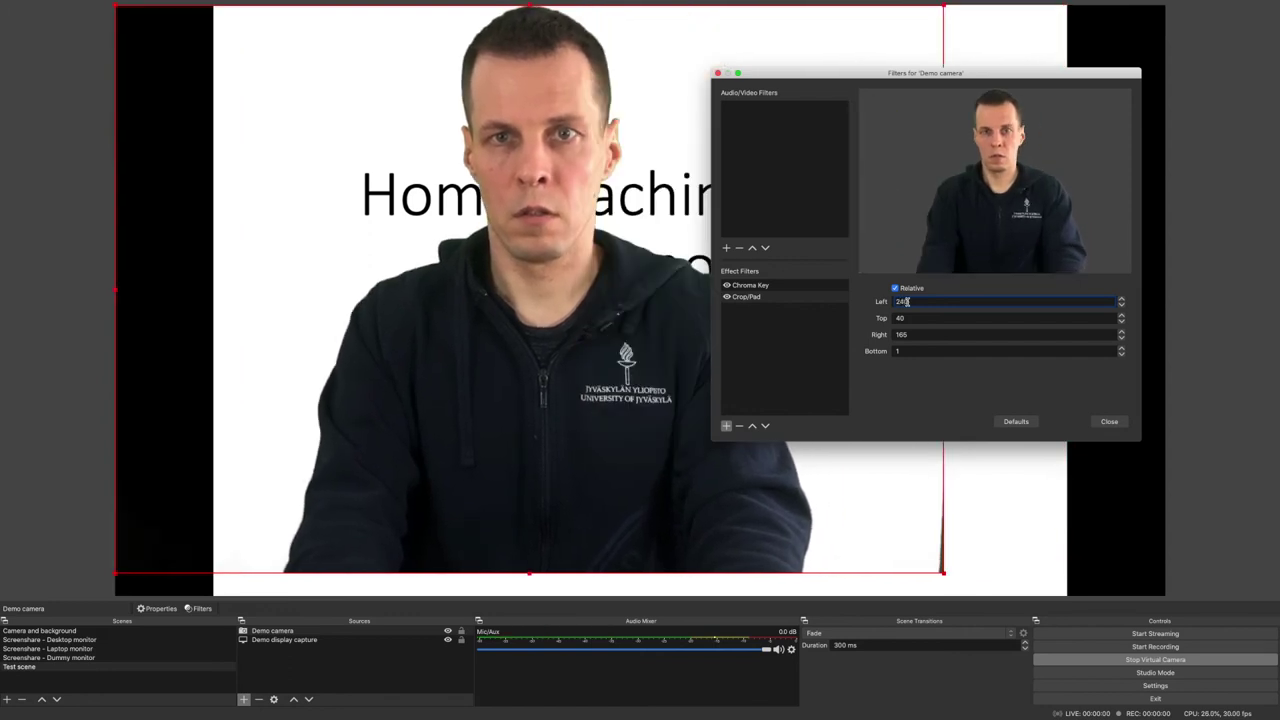
key("BackSpace")
key("BackSpace")
type("30")
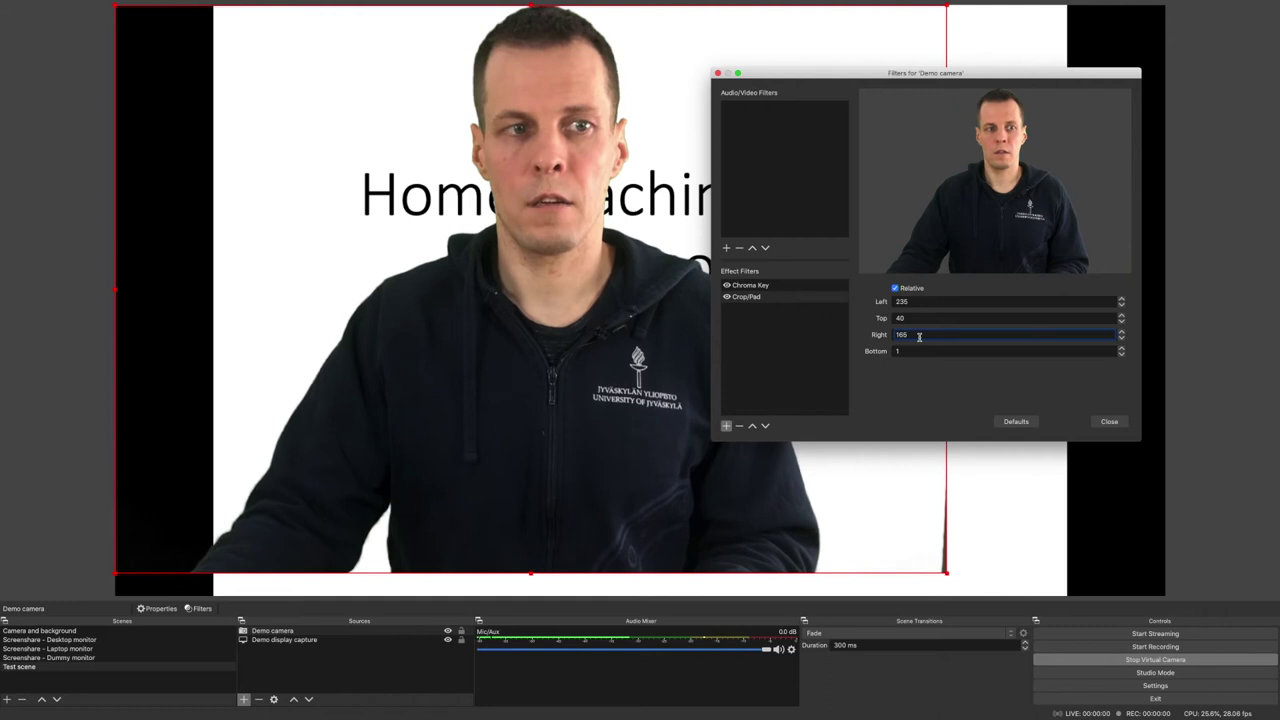
key("BackSpace")
key("BackSpace")
type("70")
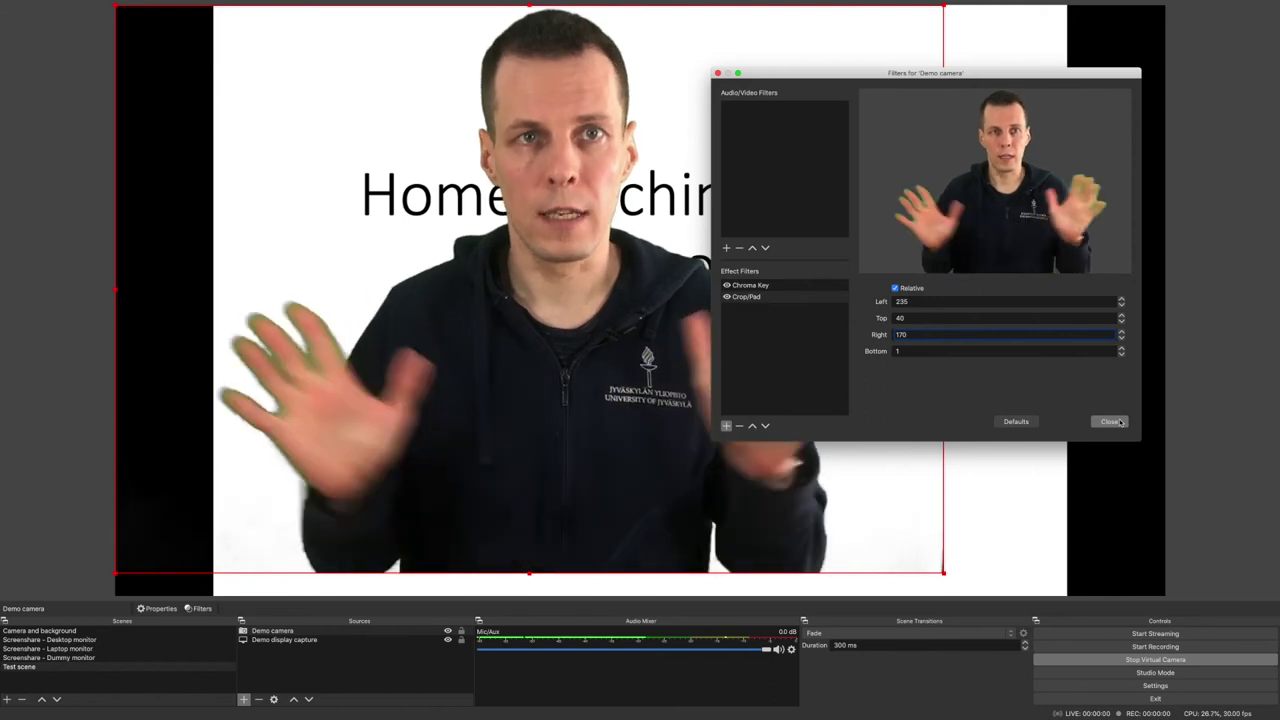
Close the Filters dialog and move and shrink Demo camera into a small lower-right inset.
left_click(1110, 421)
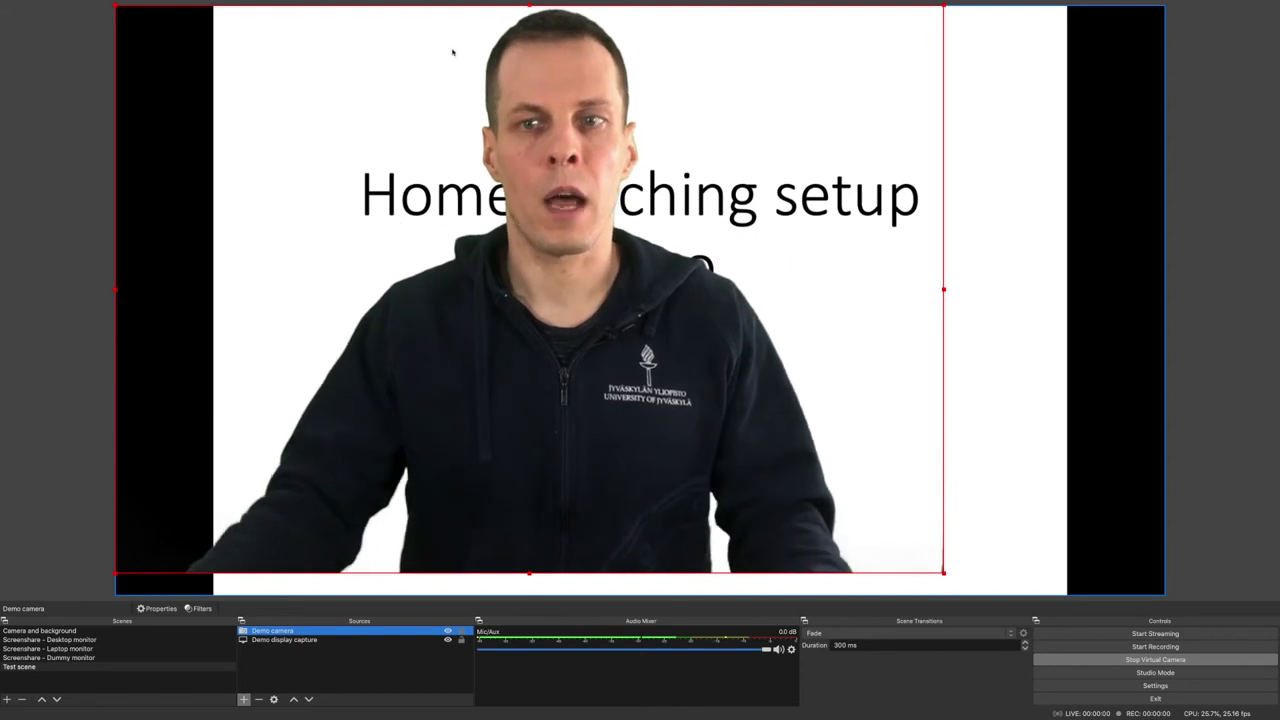
left_click_drag(438, 9, 658, 37)
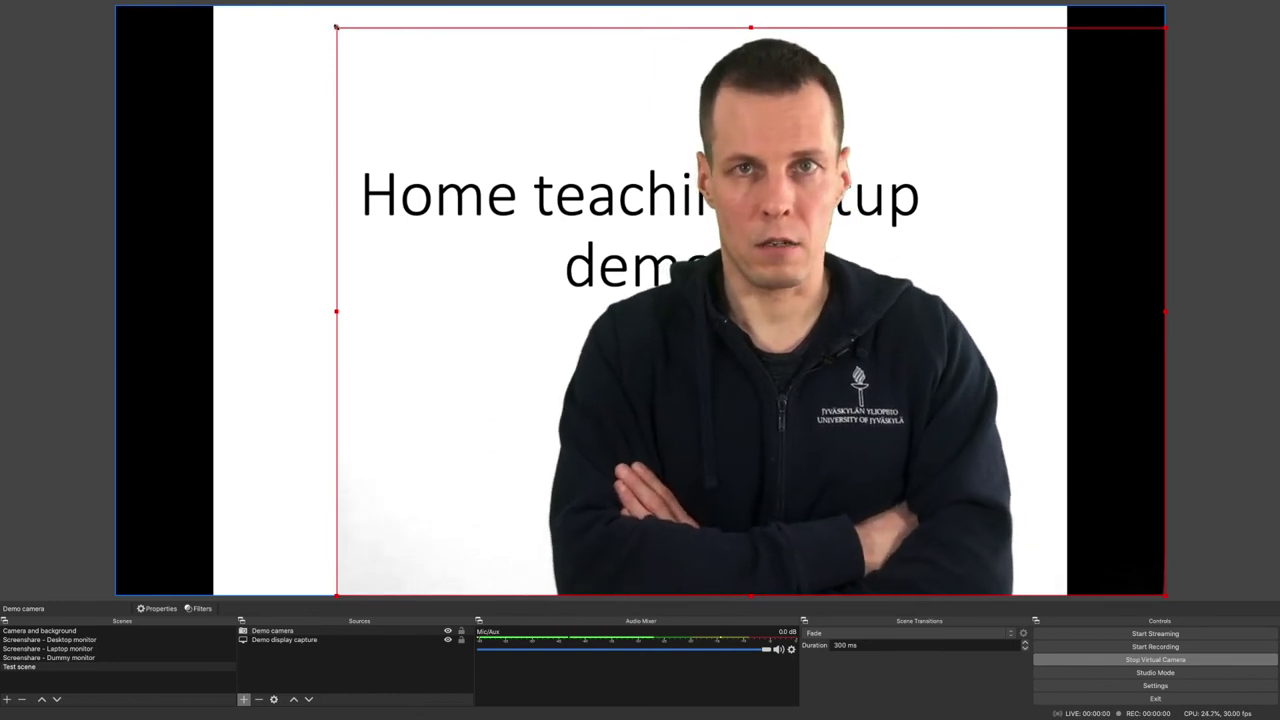
left_click_drag(336, 27, 758, 279)
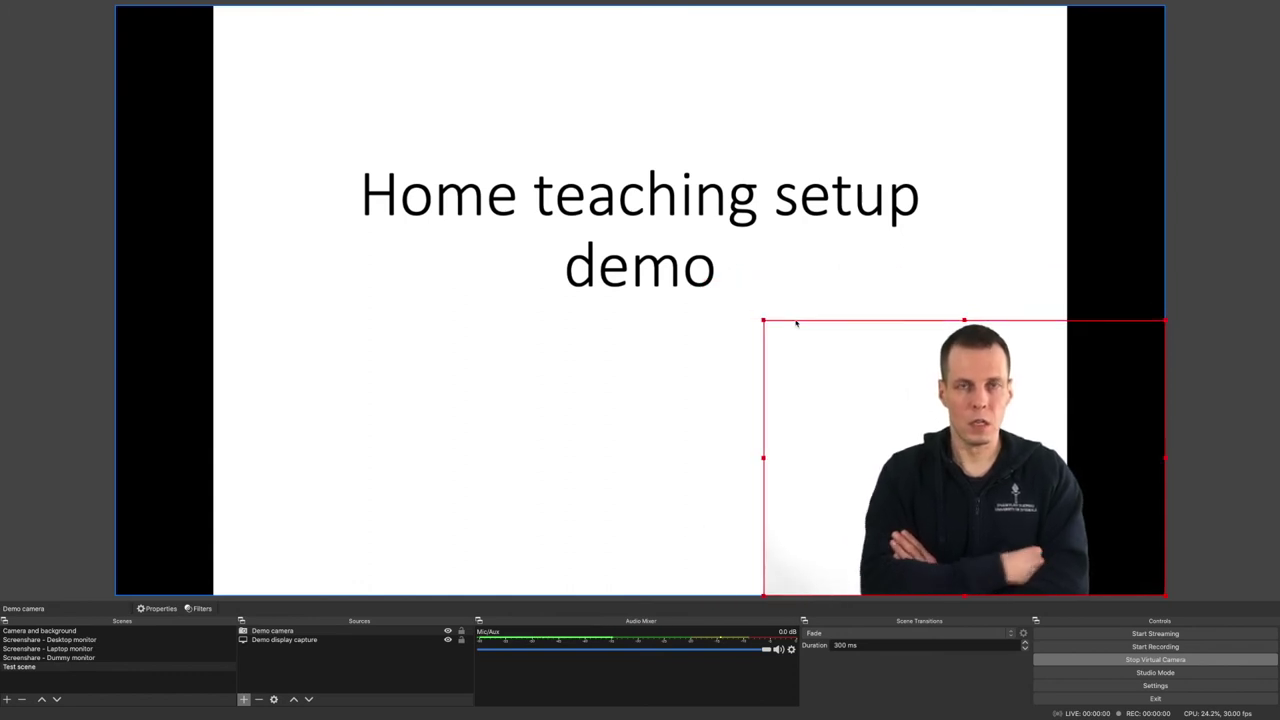
Reselect Demo camera and enlarge it up and left from its lower-right anchor.
left_click(764, 322)
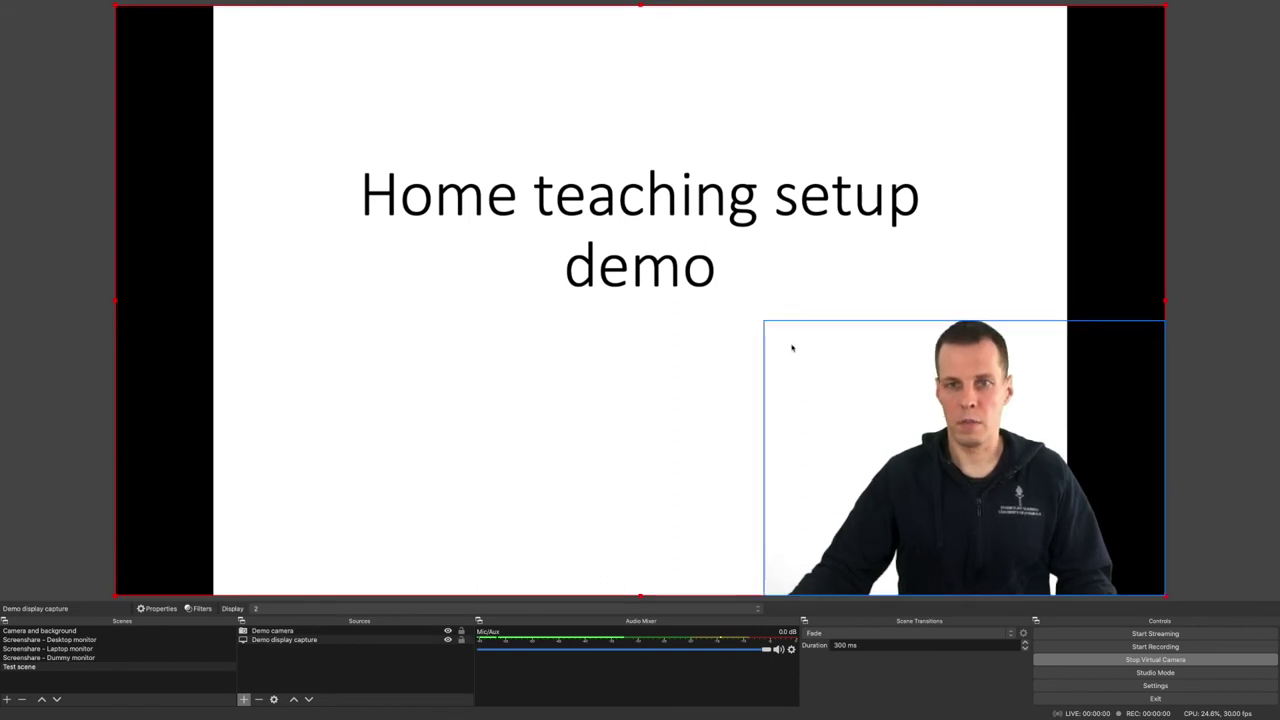
left_click(784, 344)
left_click_drag(763, 318, 610, 180)
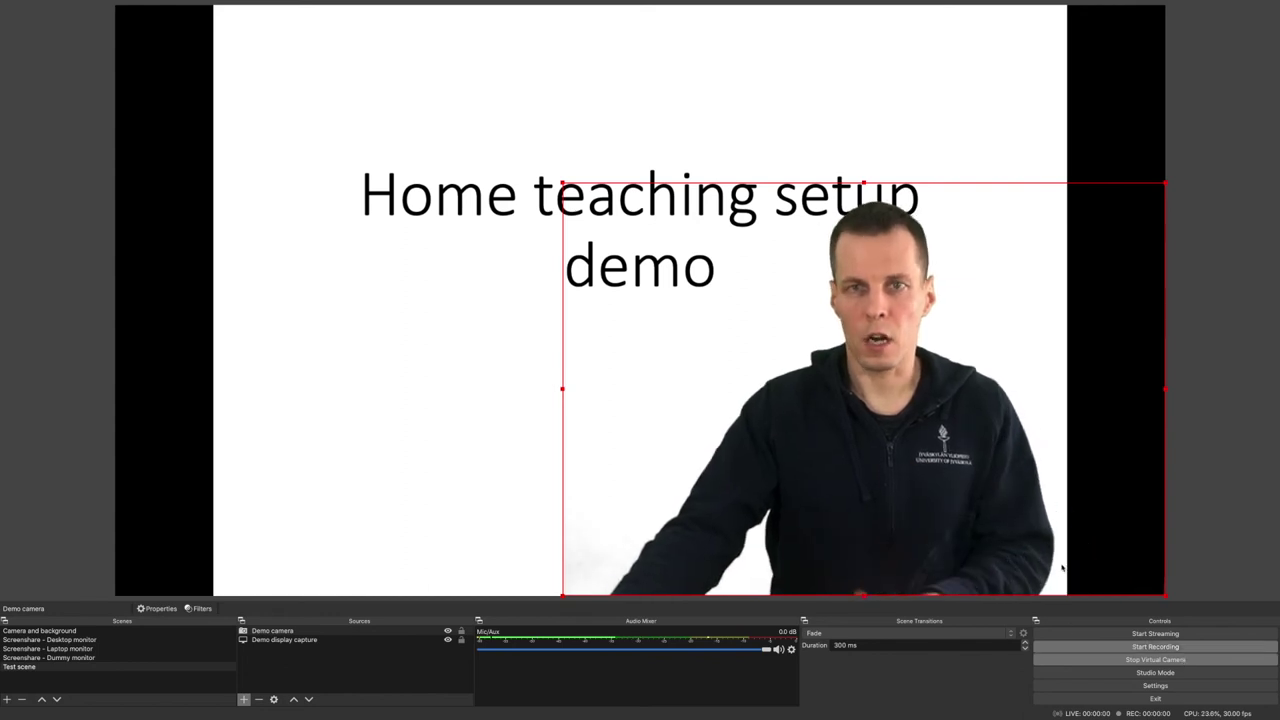
Bring the Zoom meeting showing the OBS Virtual Camera feed forward and list its cameras.
mouse_move(735, 715)
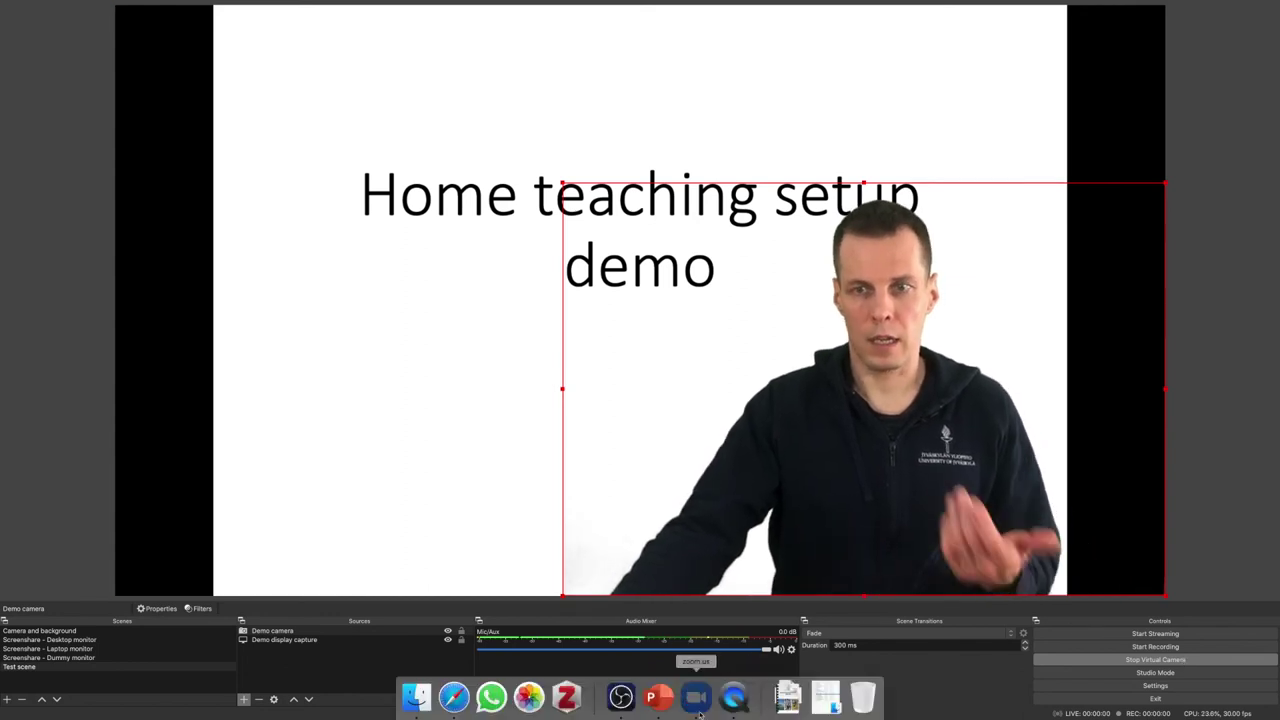
left_click(703, 712)
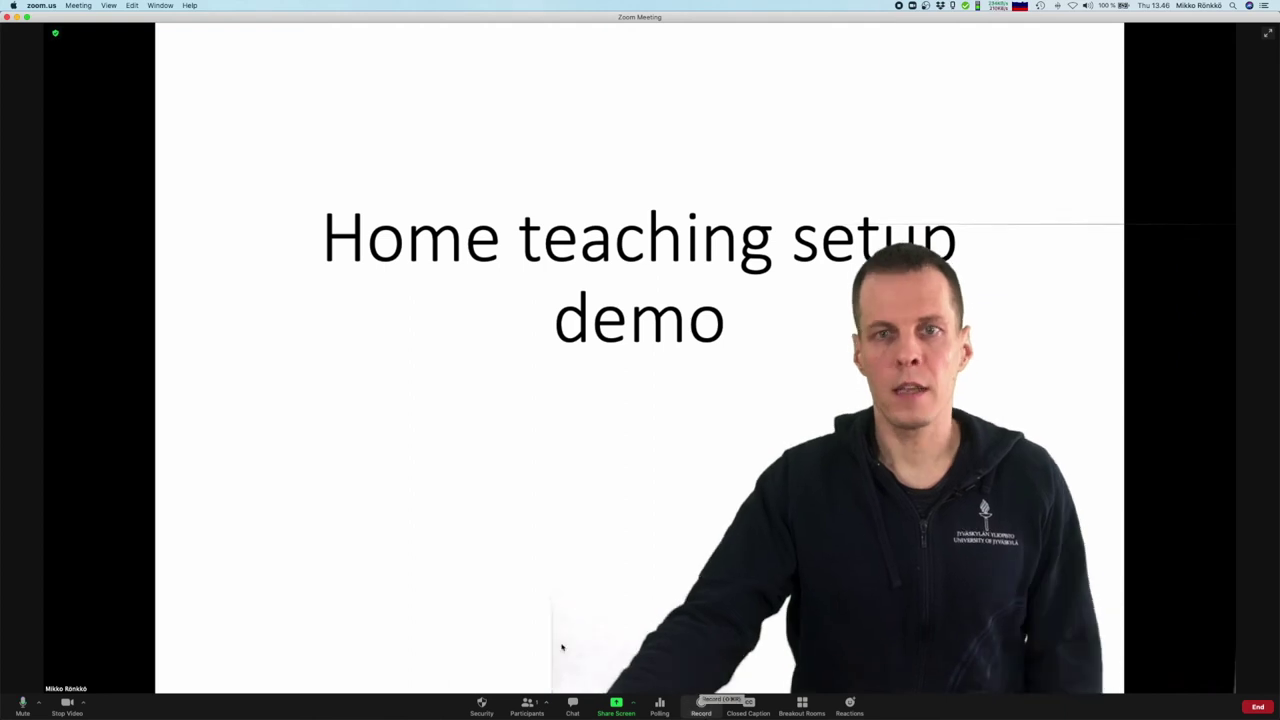
left_click(84, 704)
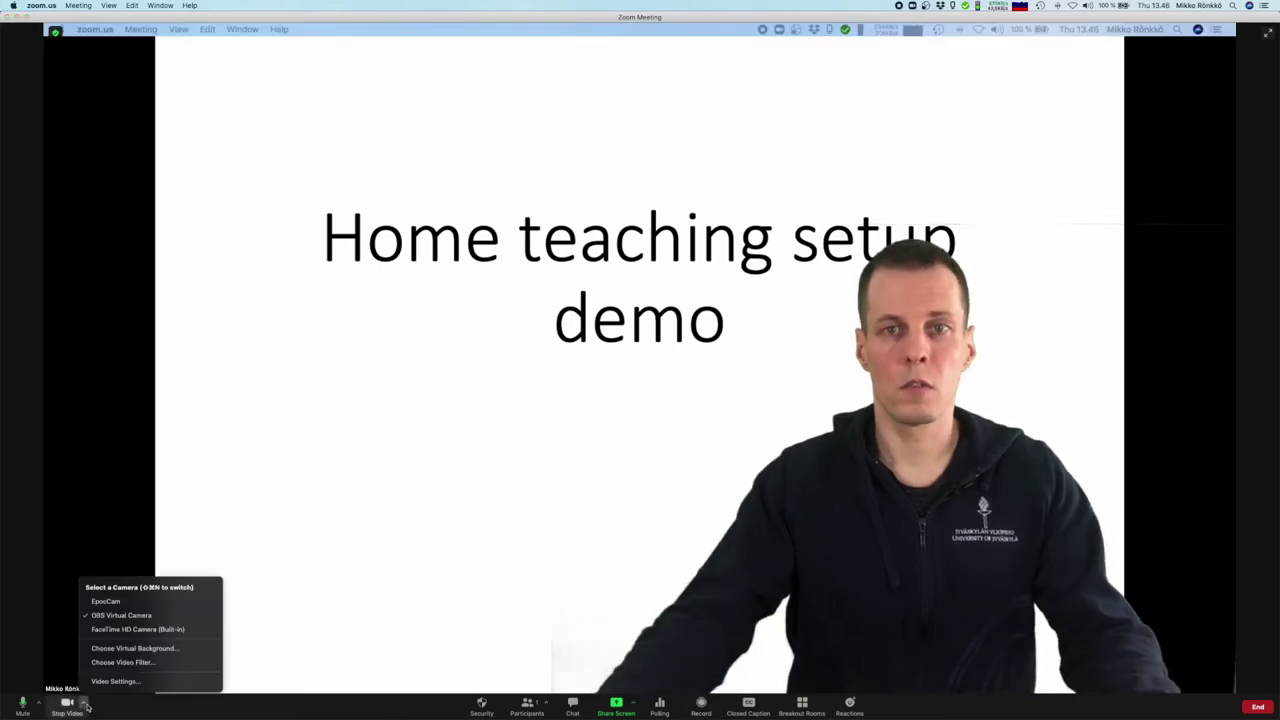